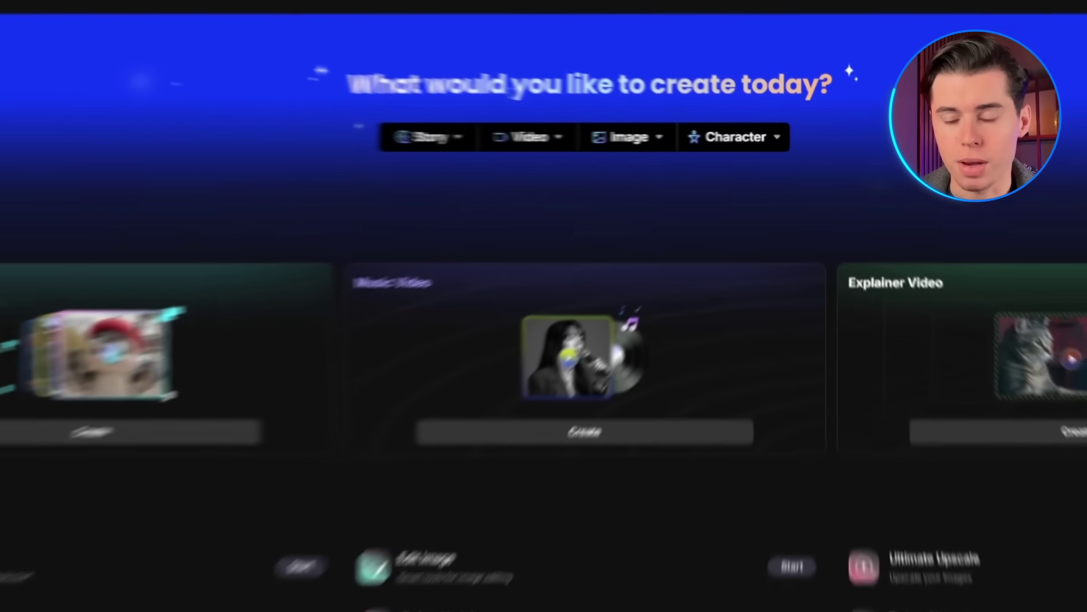
Open the Text to Video generator and select Veo3 as the model
{"action": "left_click", "coordinate": [601, 138]}
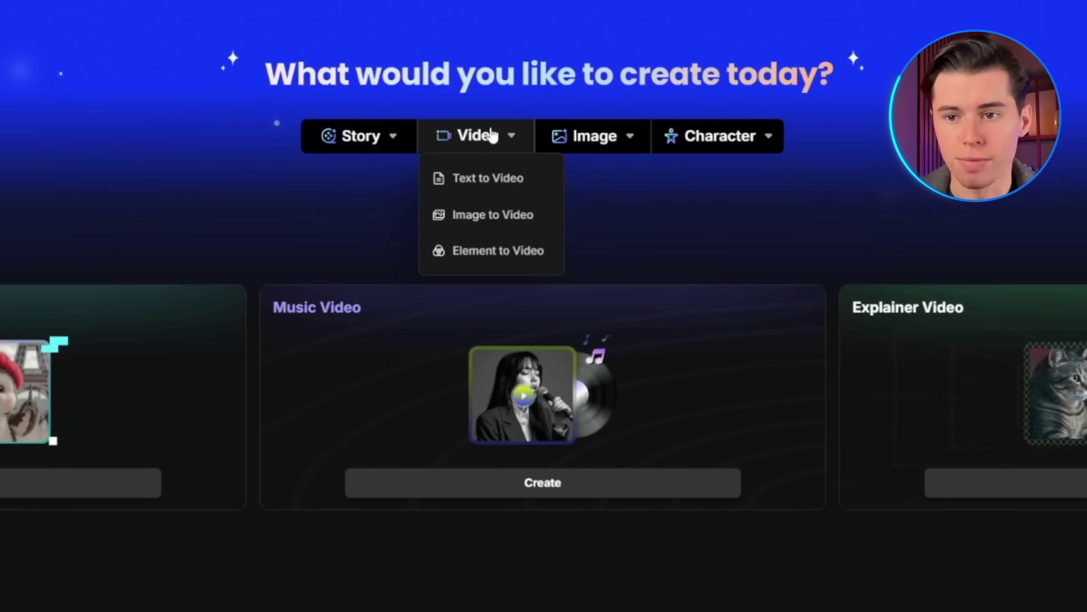
{"action": "left_click", "coordinate": [498, 180]}
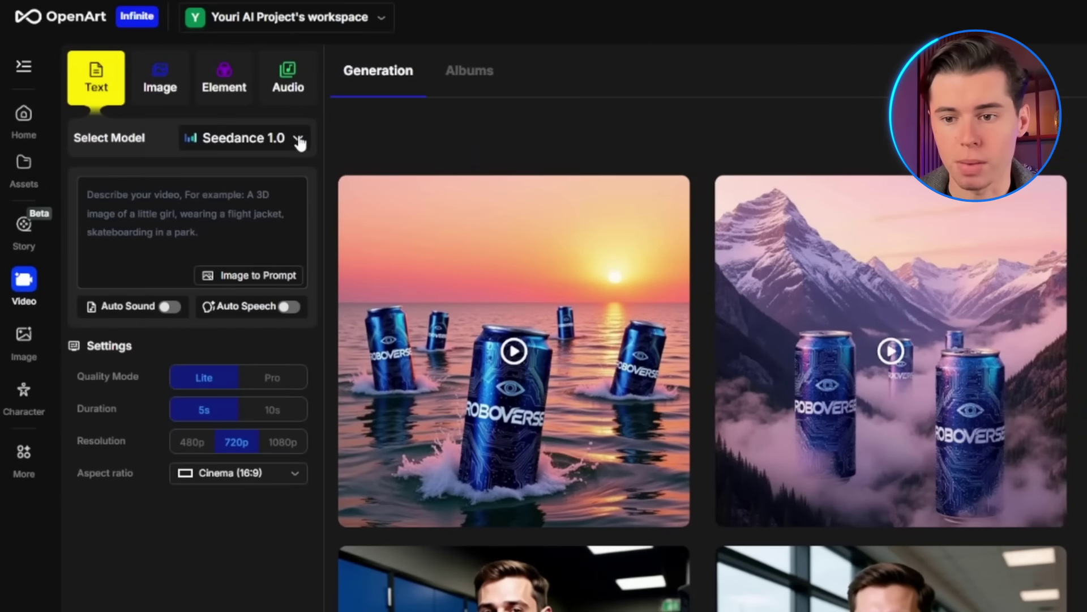
{"action": "left_click", "coordinate": [299, 140]}
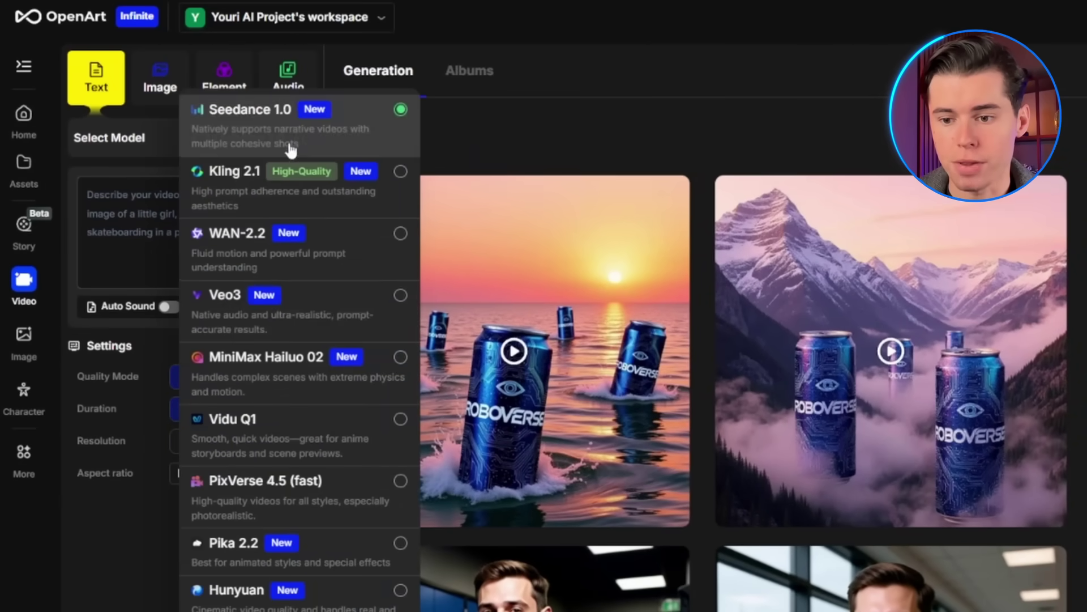
{"action": "left_click", "coordinate": [403, 300]}
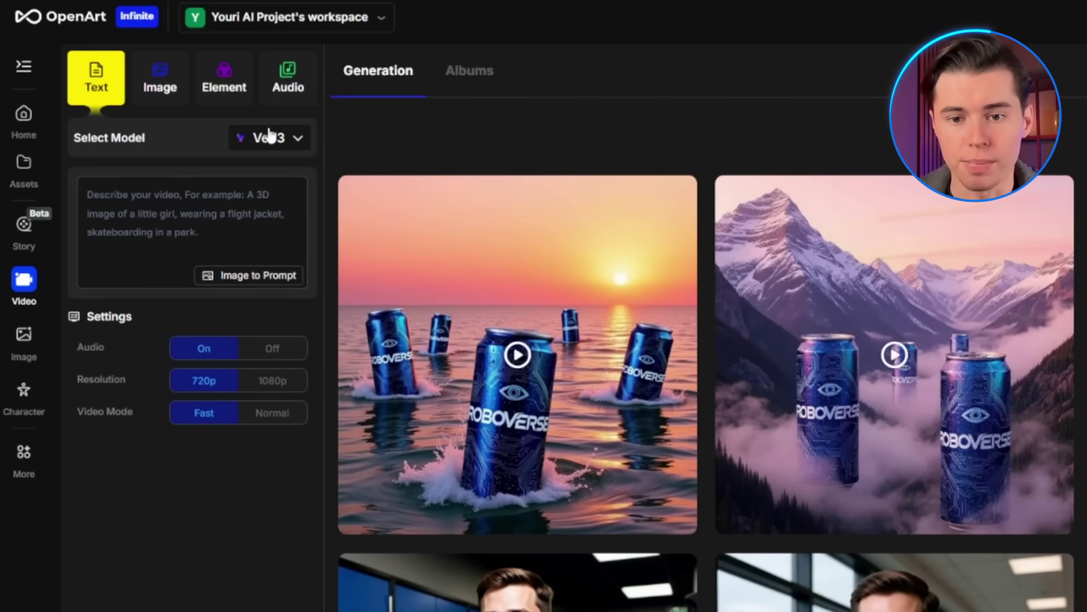
Review the video model list, keeping Veo3 with audio on, 720p and Fast mode
{"action": "left_click", "coordinate": [296, 143]}
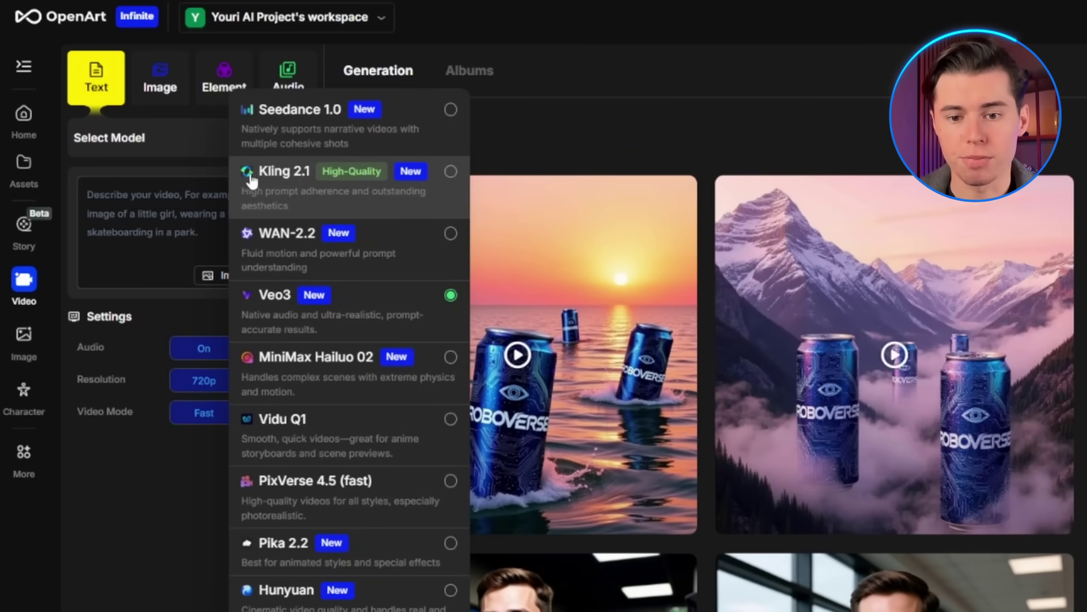
{"action": "left_click", "coordinate": [577, 115]}
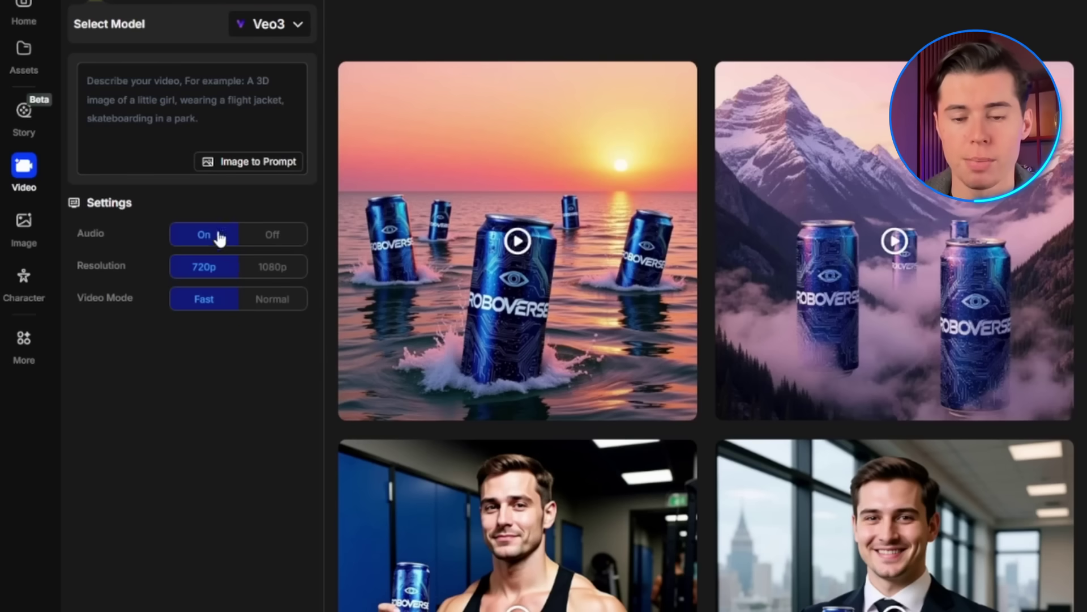
{"action": "left_click", "coordinate": [270, 25]}
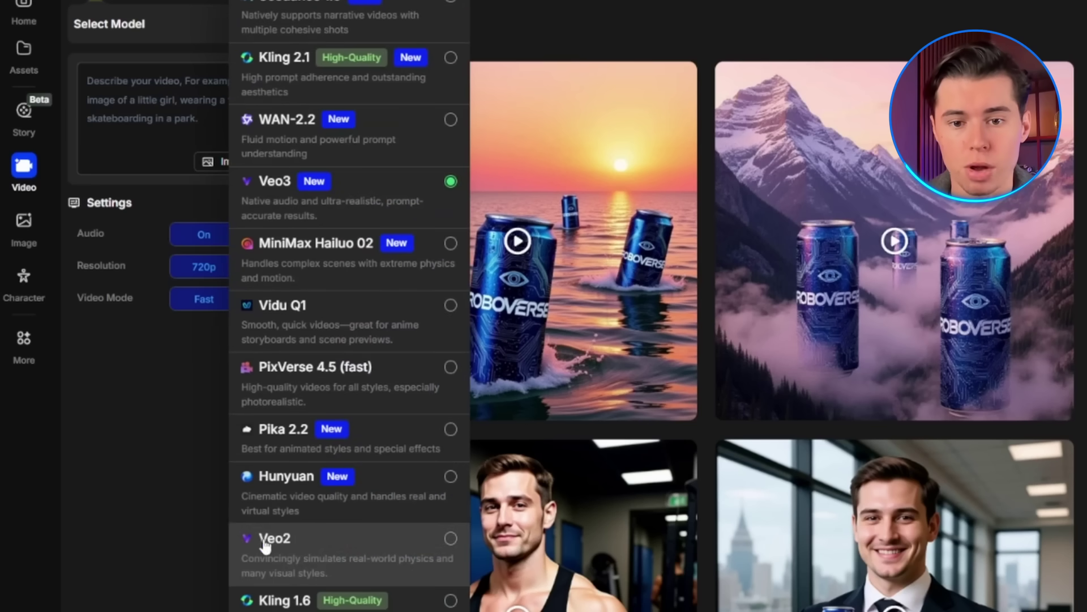
{"action": "left_click", "coordinate": [621, 28]}
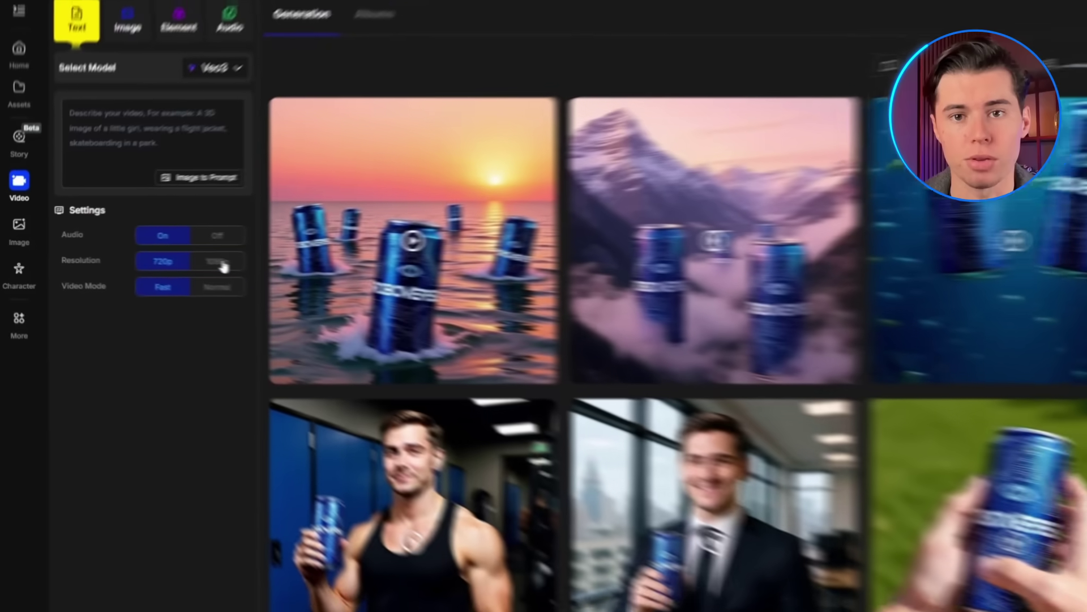
Switch resolution to 1080p and enter the prompt 'a cyberpunk detective in the rain'
{"action": "left_click", "coordinate": [275, 267]}
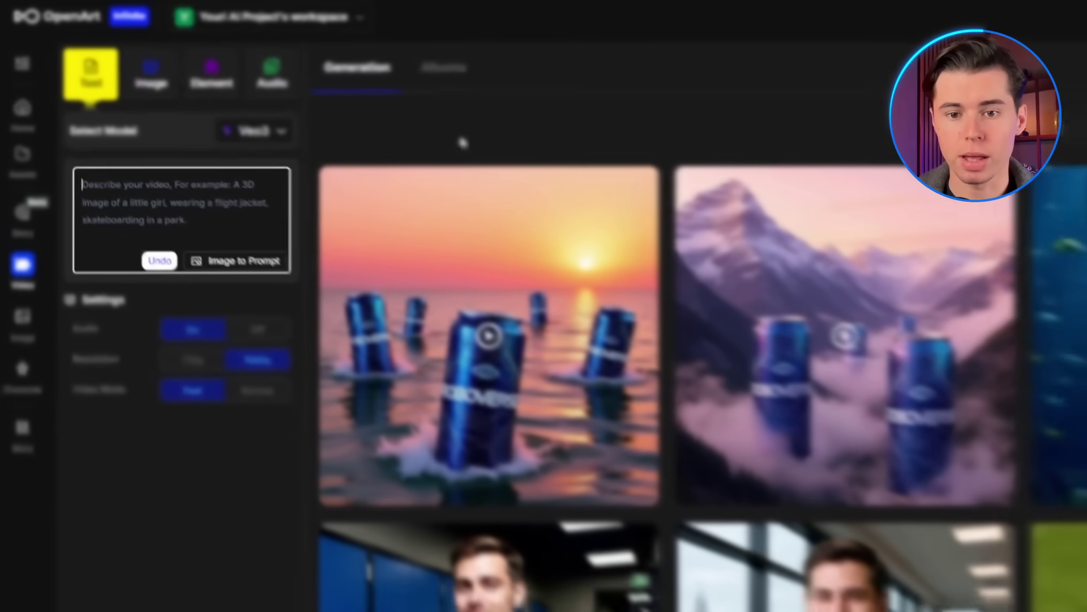
{"action": "type", "text": "a cyberpunk detective in the rain"}
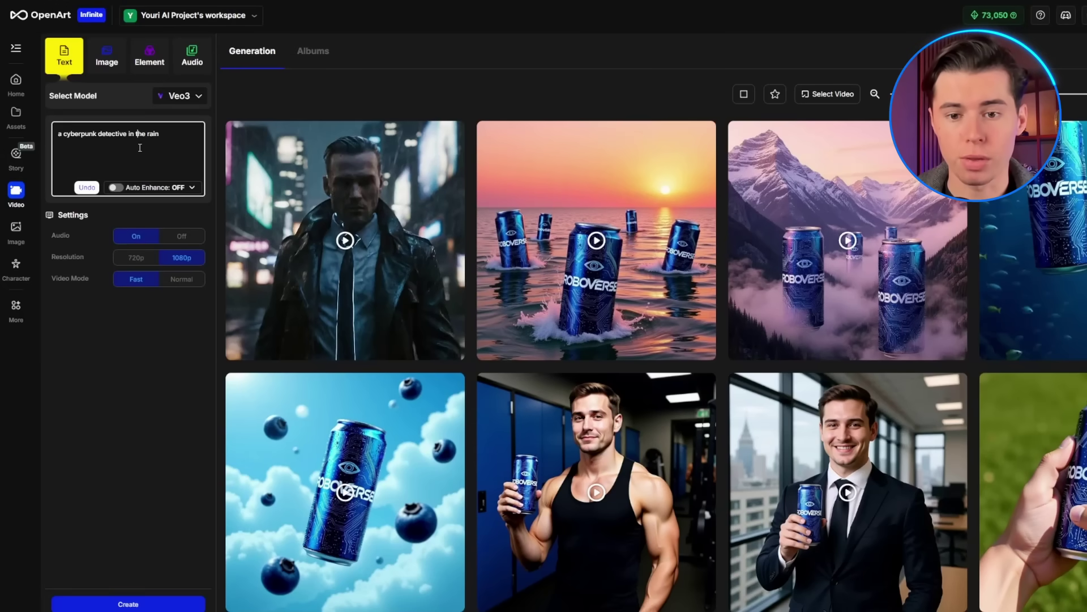
Replace the prompt with a detailed weathered cyberpunk detective in rainy Neo Tokyo, and generate
{"action": "key", "text": "ctrl+a"}
{"action": "key", "text": "BackSpace"}
{"action": "type", "text": "A weathered cyb"}
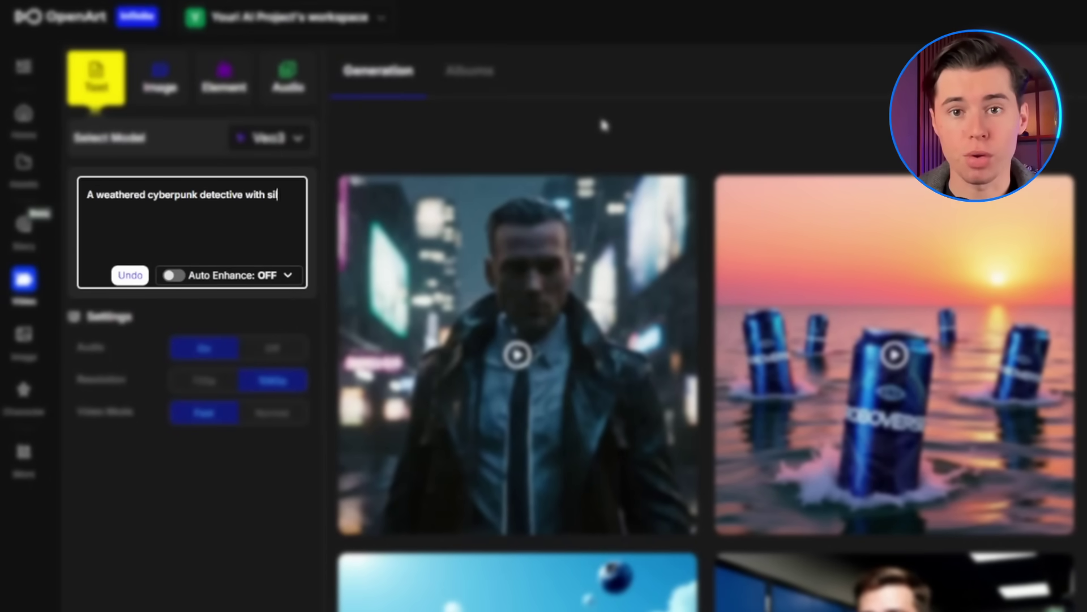
{"action": "type", "text": "mplants along his"}
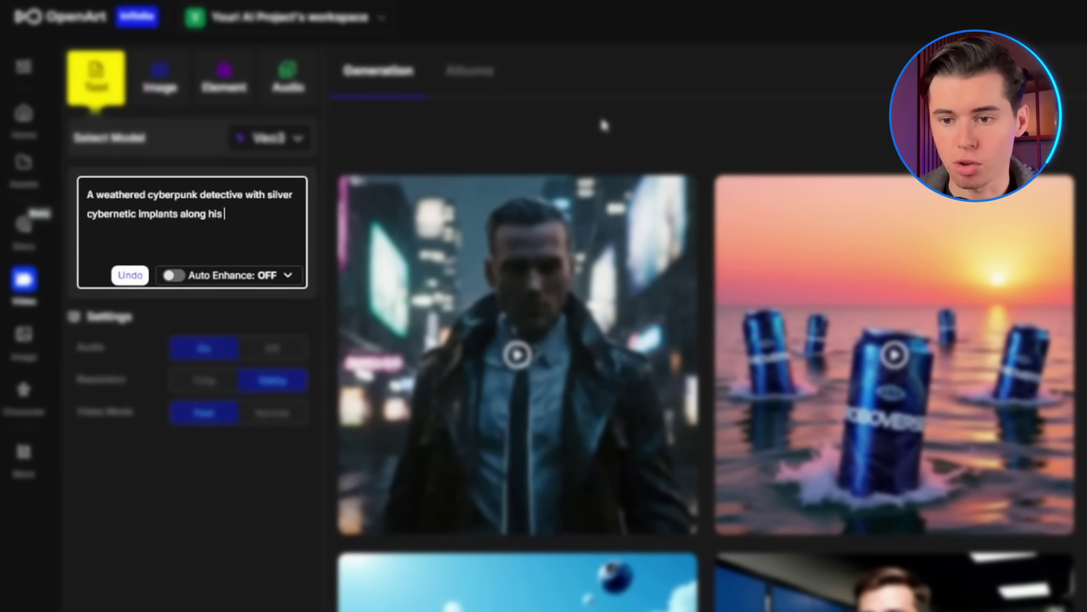
{"action": "type", "text": "le. He wears a long"}
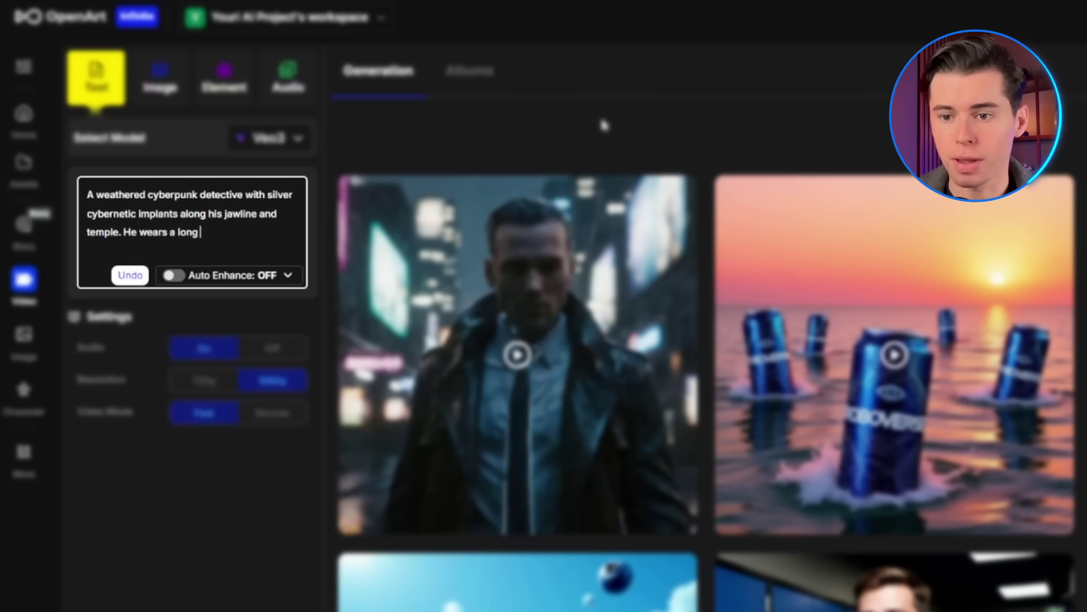
{"action": "type", "text": "ith glowing blue circuit patterns, walking through narrow alleyways of Neo Tokyo at night. Neon s"}
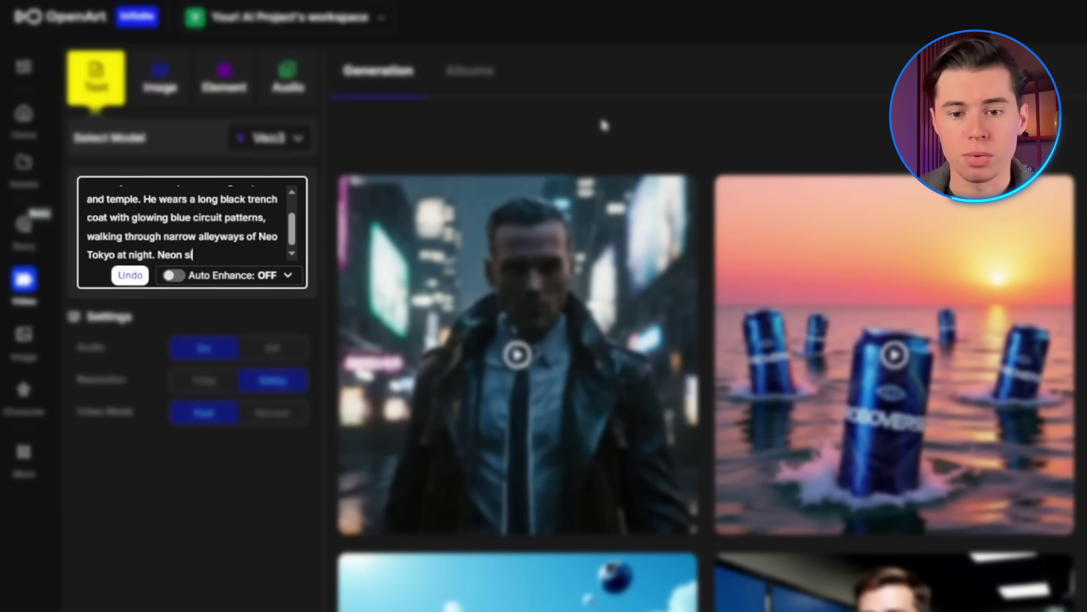
{"action": "type", "text": "igns reflect in puddles of rain,"}
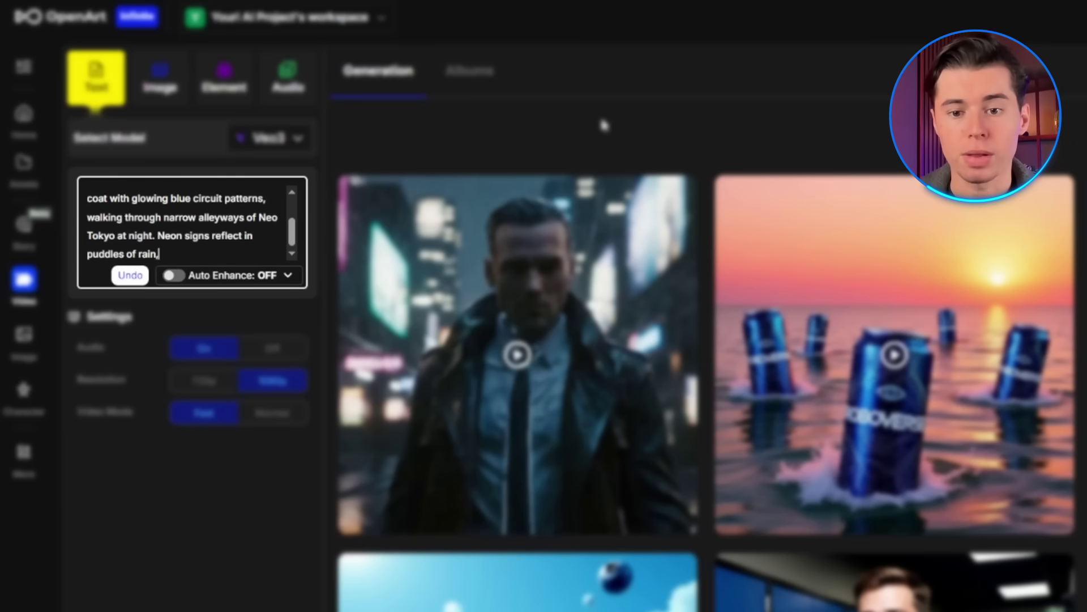
{"action": "type", "text": " casting purple and pink light acros"}
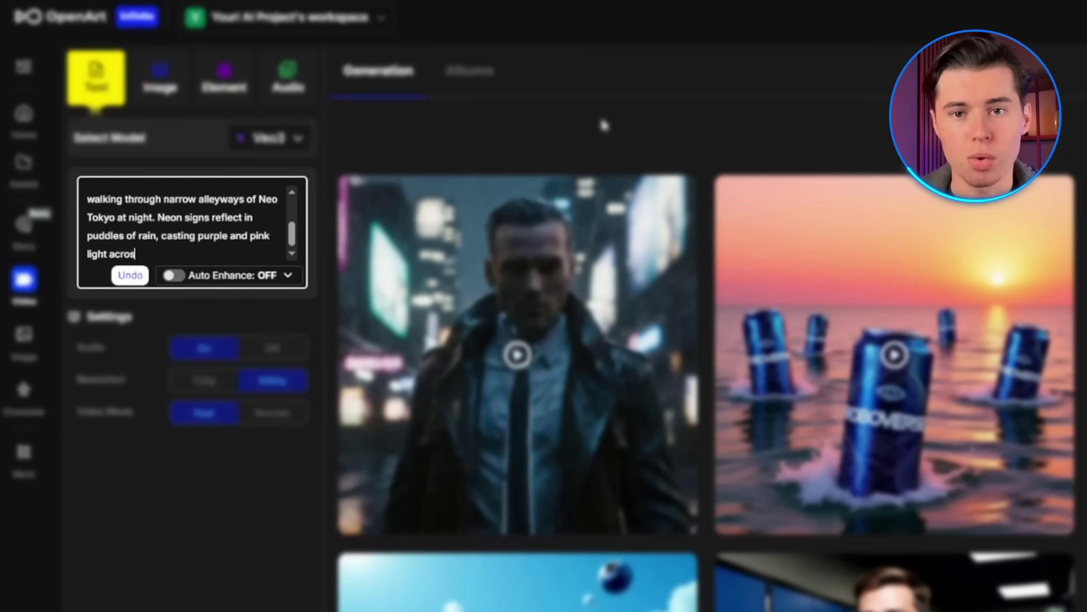
{"action": "type", "text": "s wet concrete. He speaks with a grav"}
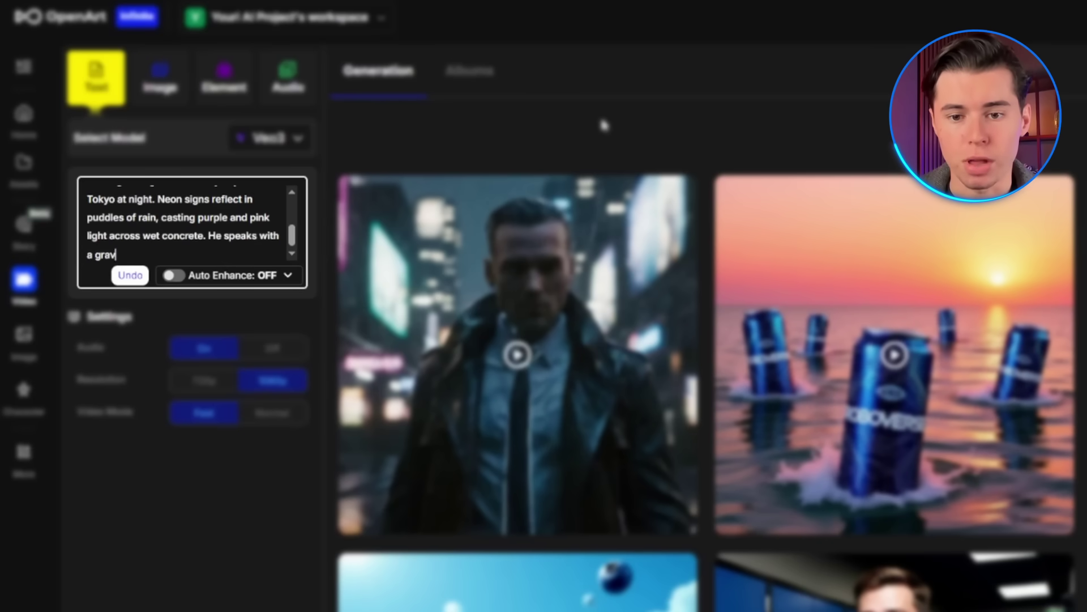
{"action": "type", "text": "elly voice about the corruption in the city. Cinematic fi"}
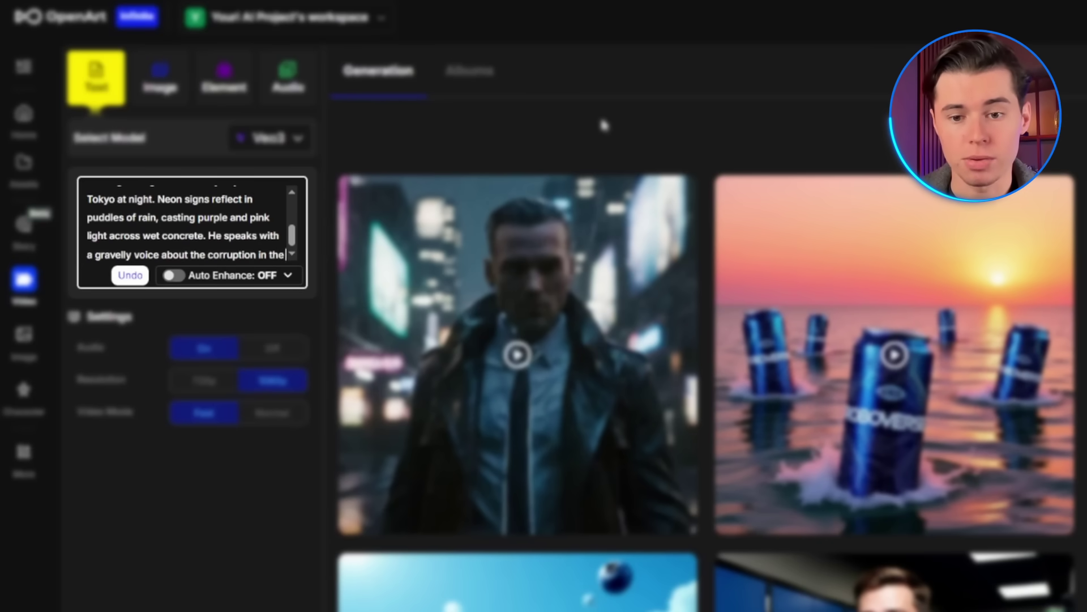
{"action": "type", "text": "lm quality, moody atmospheric lighting."}
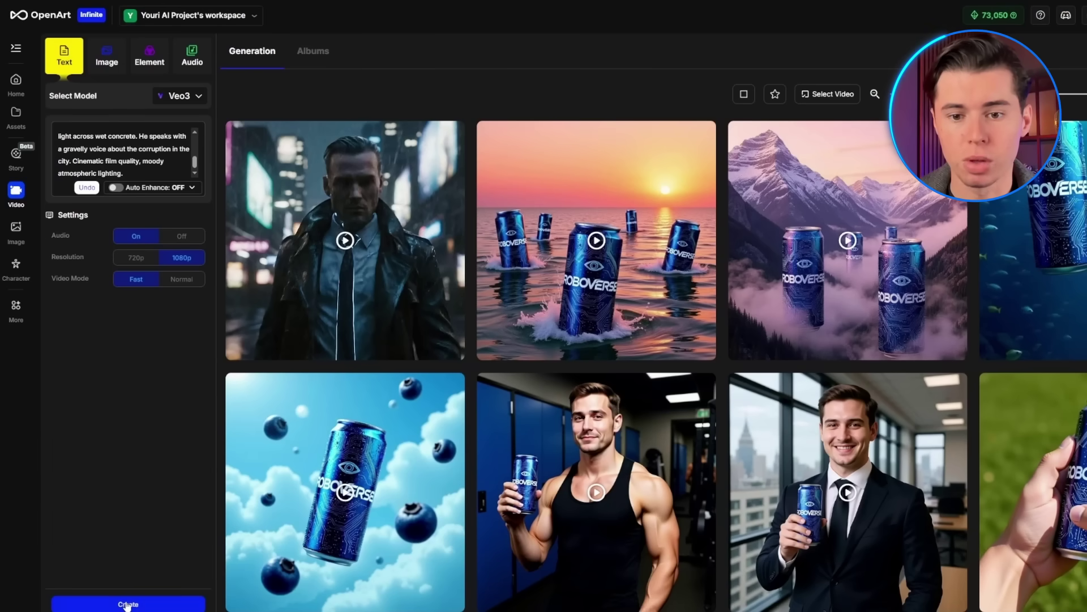
{"action": "left_click", "coordinate": [128, 604]}
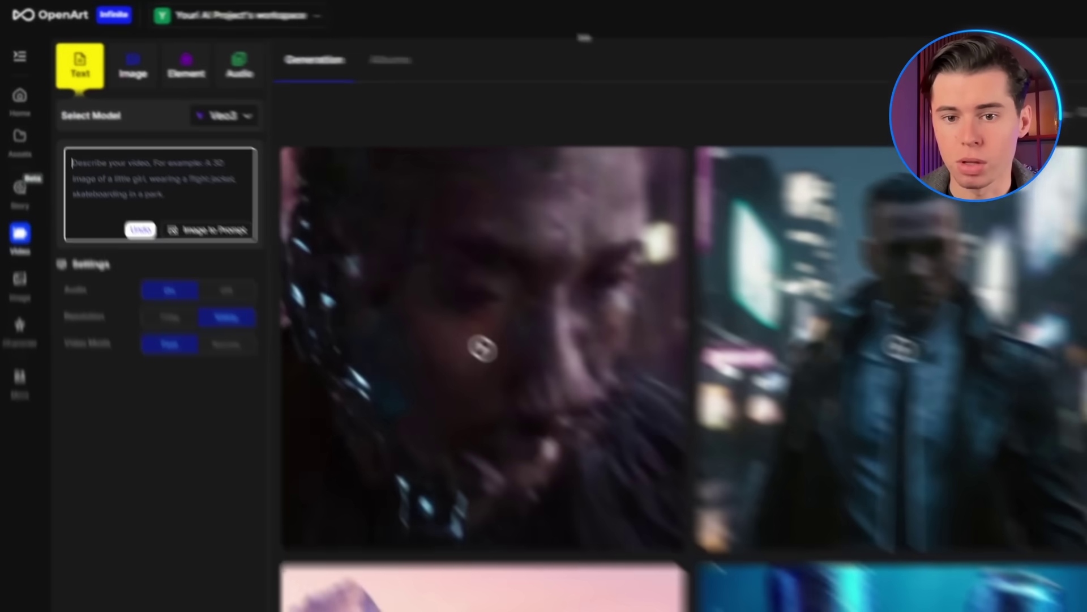
Start a new prompt describing a rugged cowboy
{"action": "type", "text": "A rugged, we"}
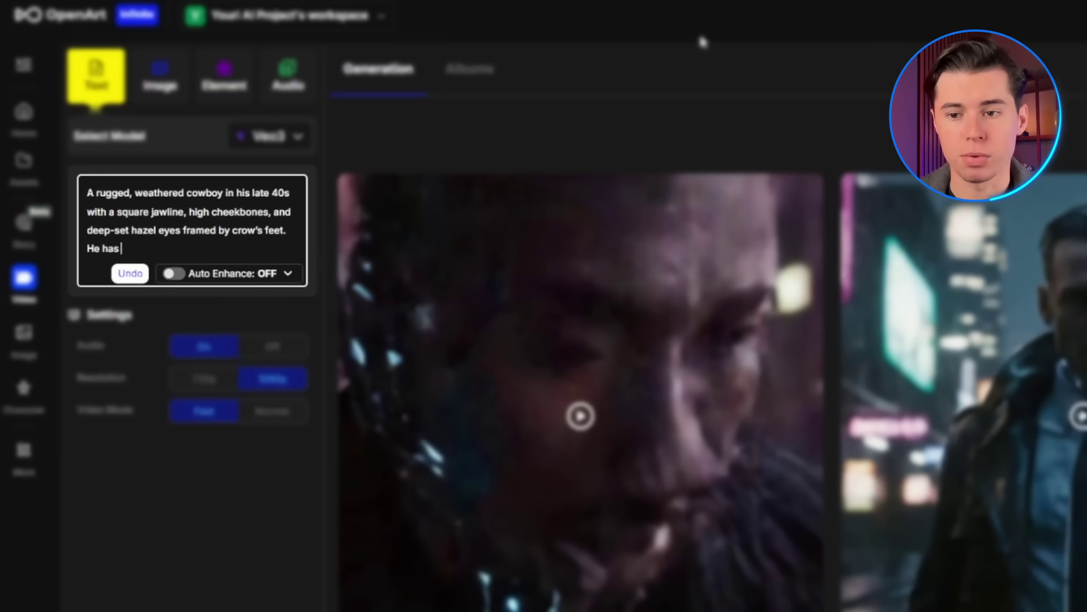
Finish the cowboy prompt (crooked nose, salt-and-pepper beard, mythic western legend) and generate it
{"action": "type", "text": "slightly crooked nos"}
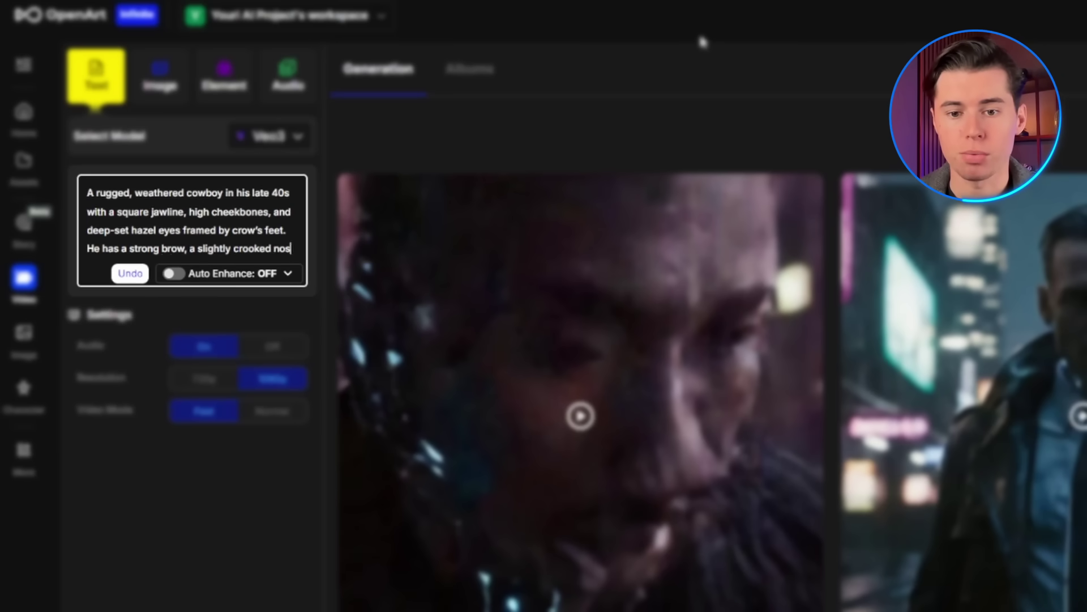
{"action": "type", "text": "e from an old break, and"}
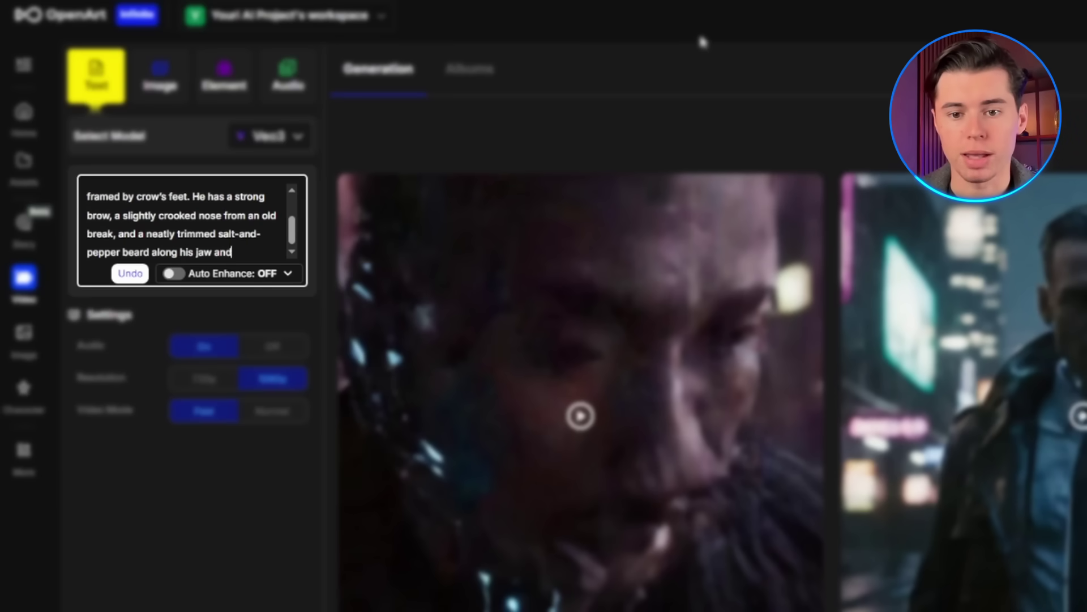
{"action": "type", "text": " a neatly trimmed salt-and-pepper beard along his jaw and upper lip. His skin is sun-tanned"}
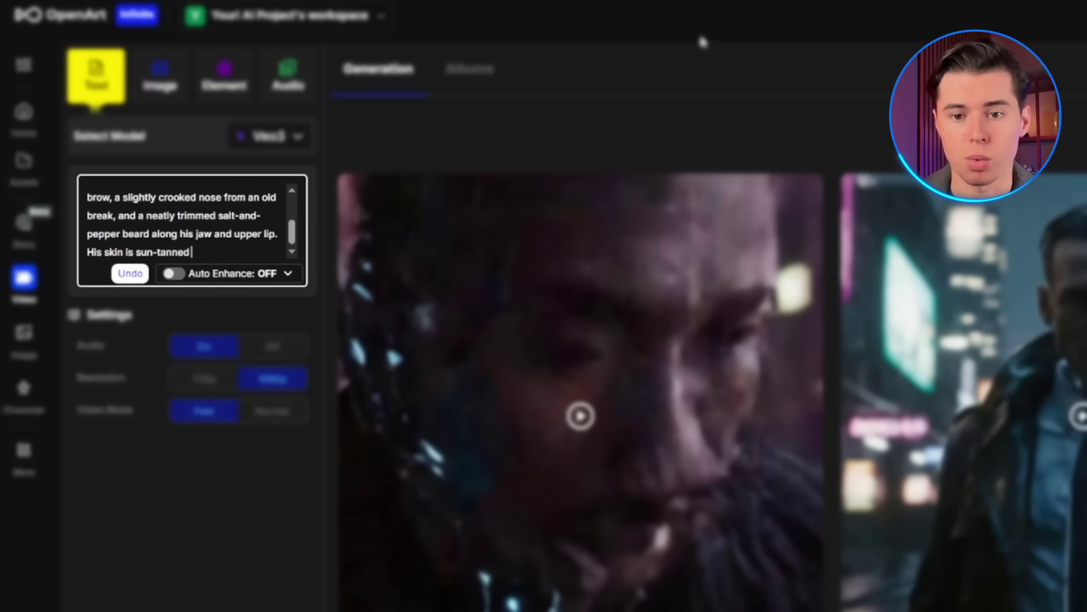
{"action": "type", "text": " with subtle freckles and faint scars, telling of years under the desert sun"}
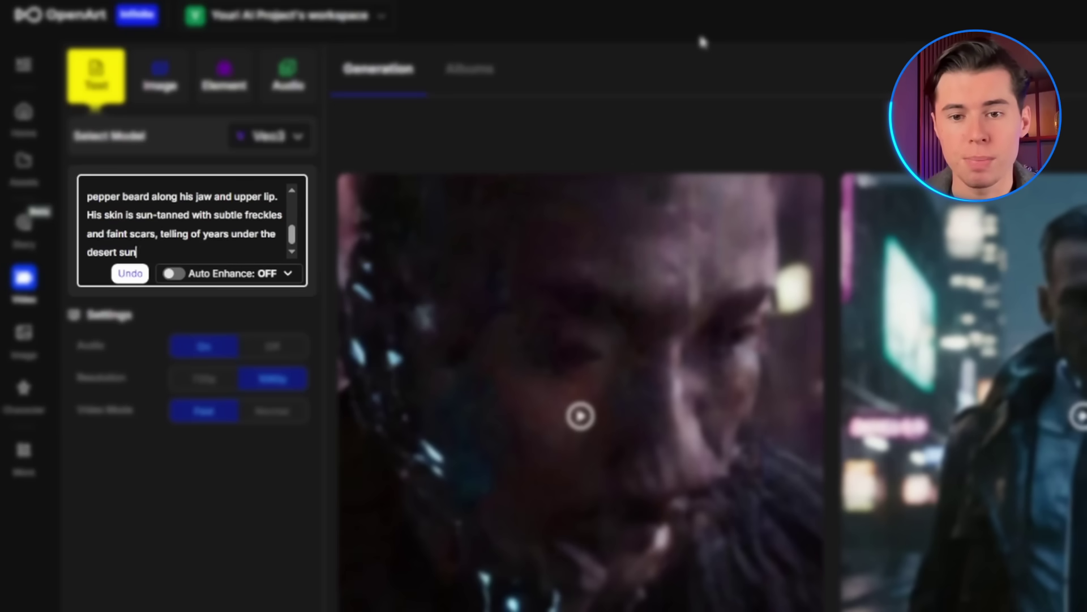
{"action": "type", "text": ". He wears a wide-brimmed, dust-worn tan Stetson hat with a dark leather band,"}
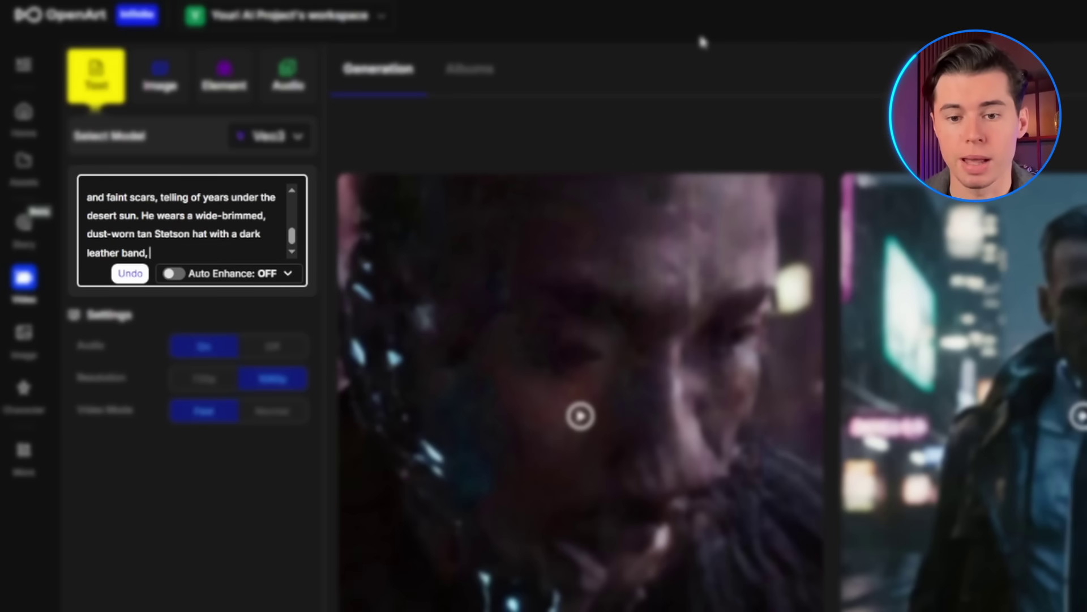
{"action": "type", "text": " tilted low for shade. His outfit"}
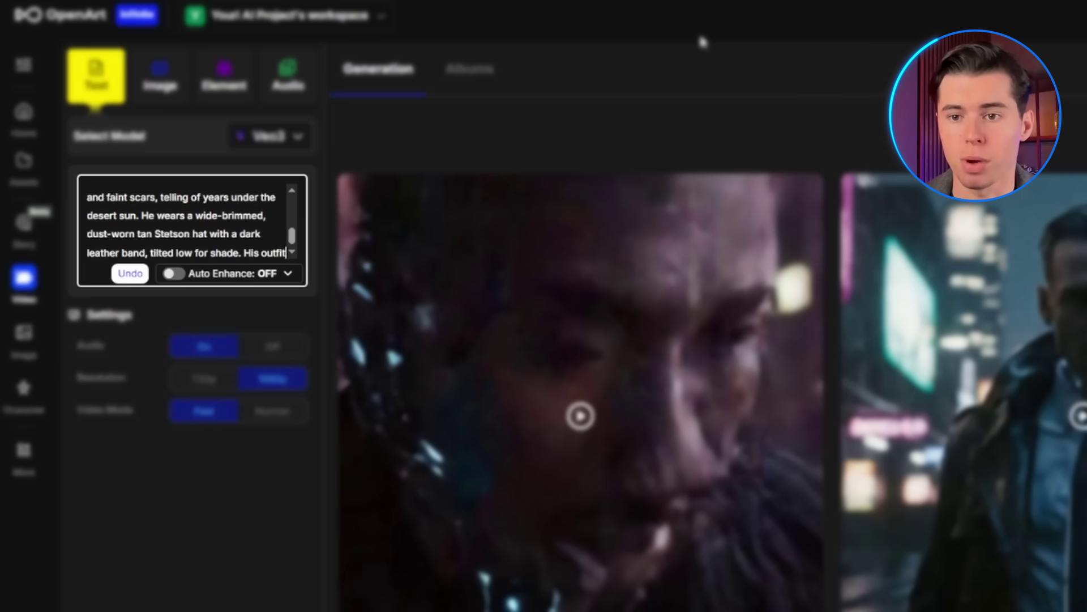
{"action": "type", "text": " consists of a sun-faded denim shir"}
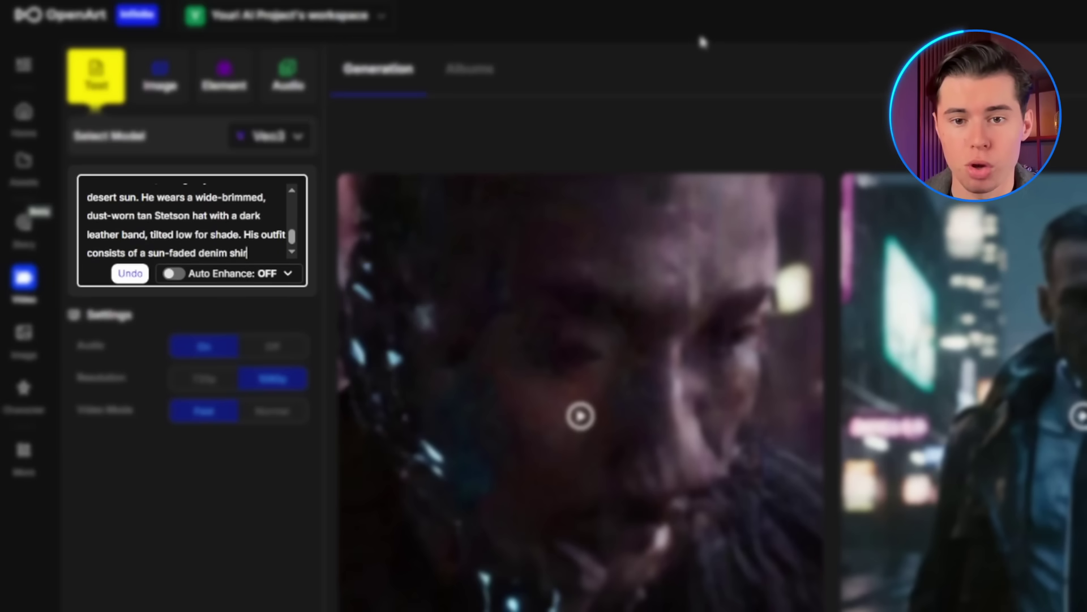
{"action": "type", "text": "t with pearl snap bu"}
{"action": "type", "text": "ttons, a weathered brown suede vest, and a lon"}
{"action": "type", "text": "g duster coat of cracked dark leather tha"}
{"action": "type", "text": "t moves he"}
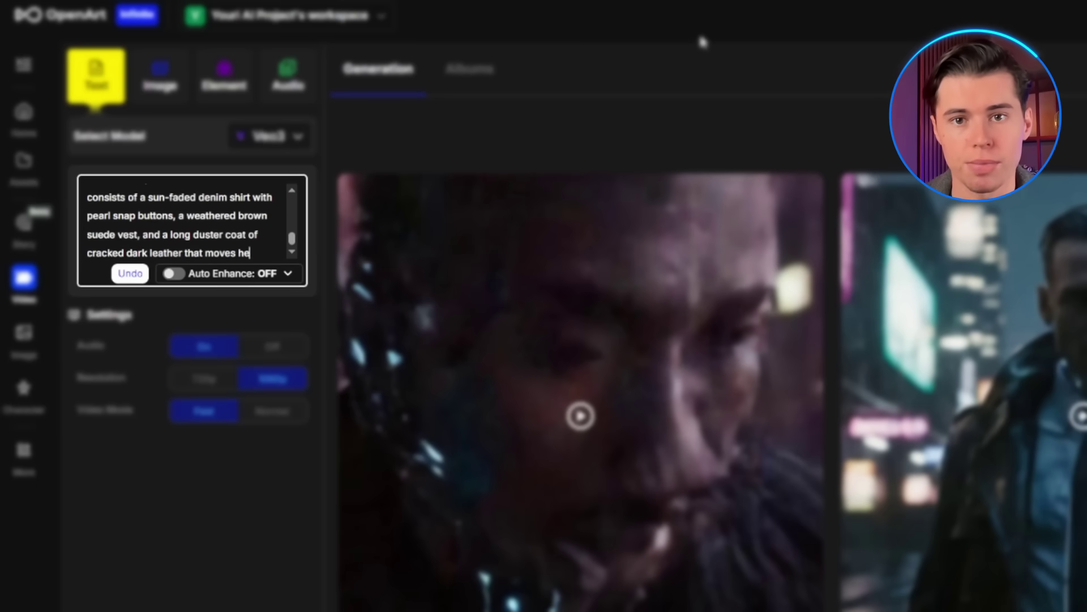
{"action": "type", "text": "avily with his frame. Around his neck is a faded red bandana, frayed at th"}
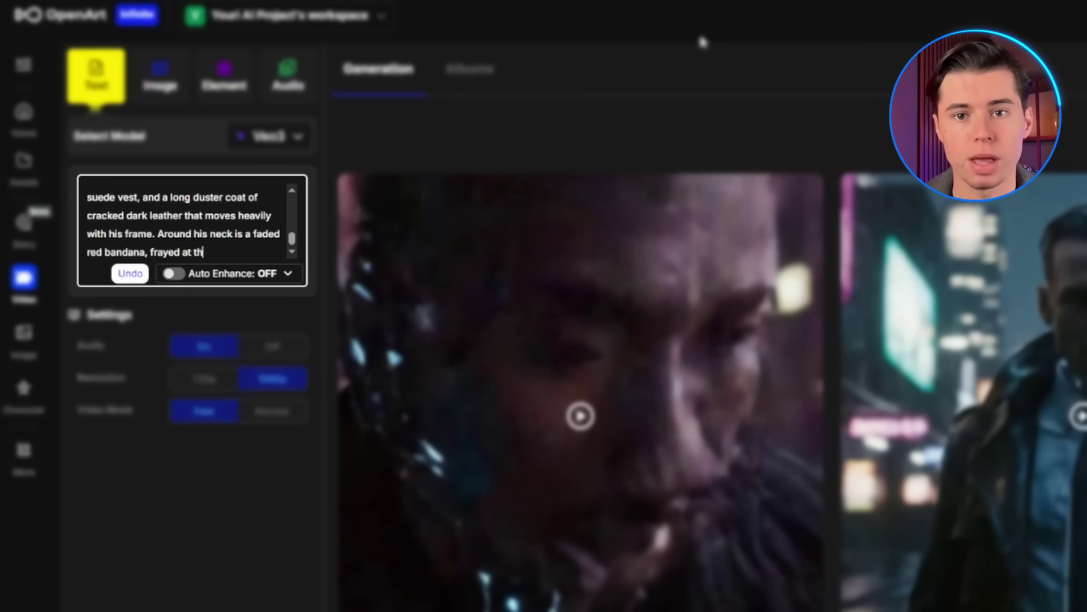
{"action": "type", "text": "e edges. He wears straight-cut, slight"}
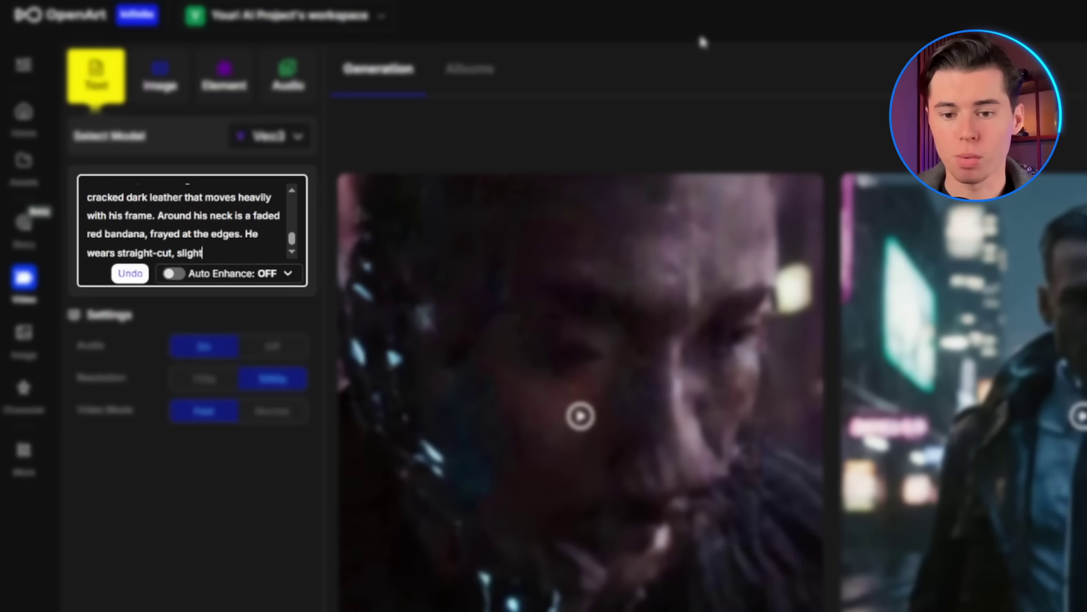
{"action": "type", "text": "ndigo jeans tucked into scuffe"}
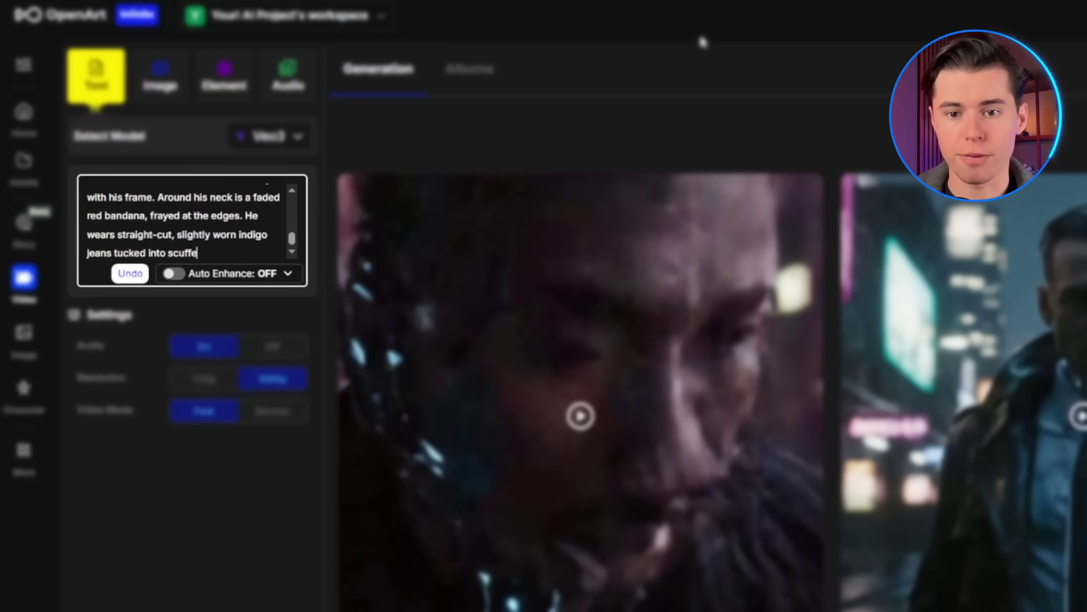
{"action": "type", "text": "d brown leather boots with metal spurs"}
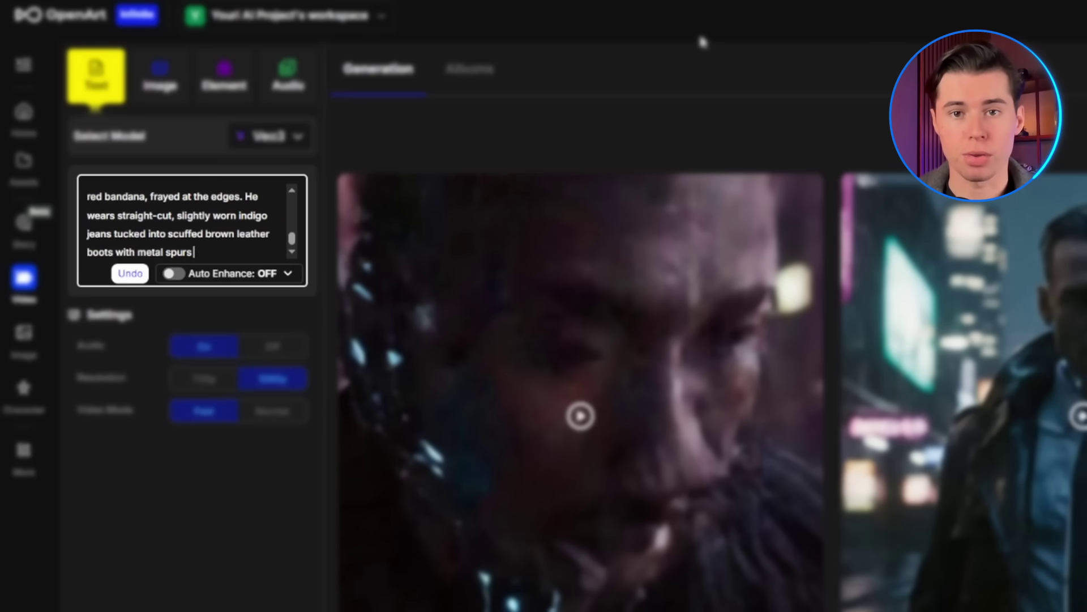
{"action": "type", "text": "m subtly. A thick, cracked "}
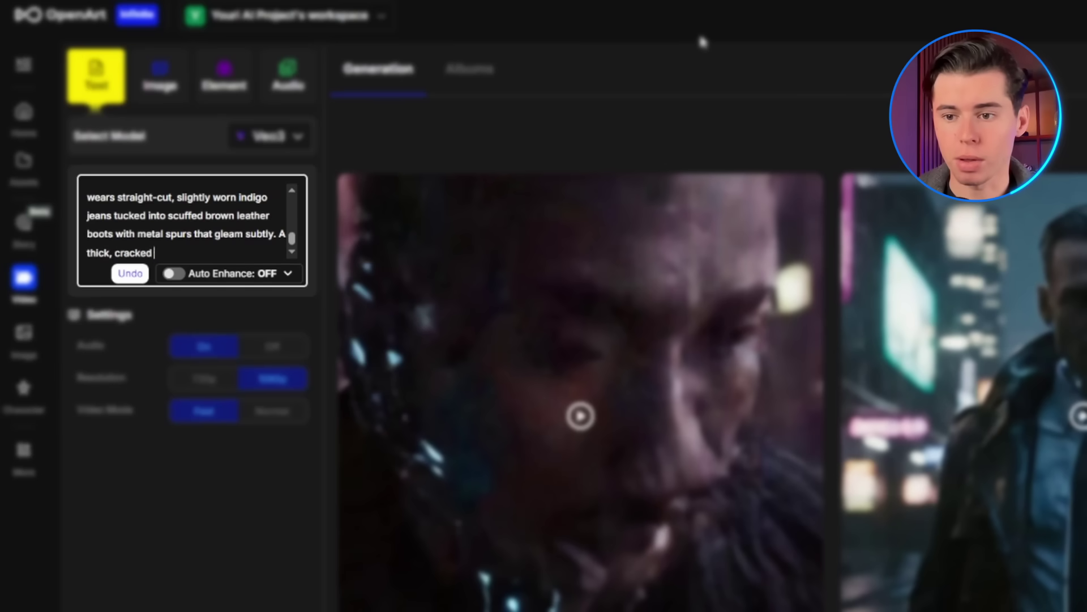
{"action": "type", "text": "his hips"}
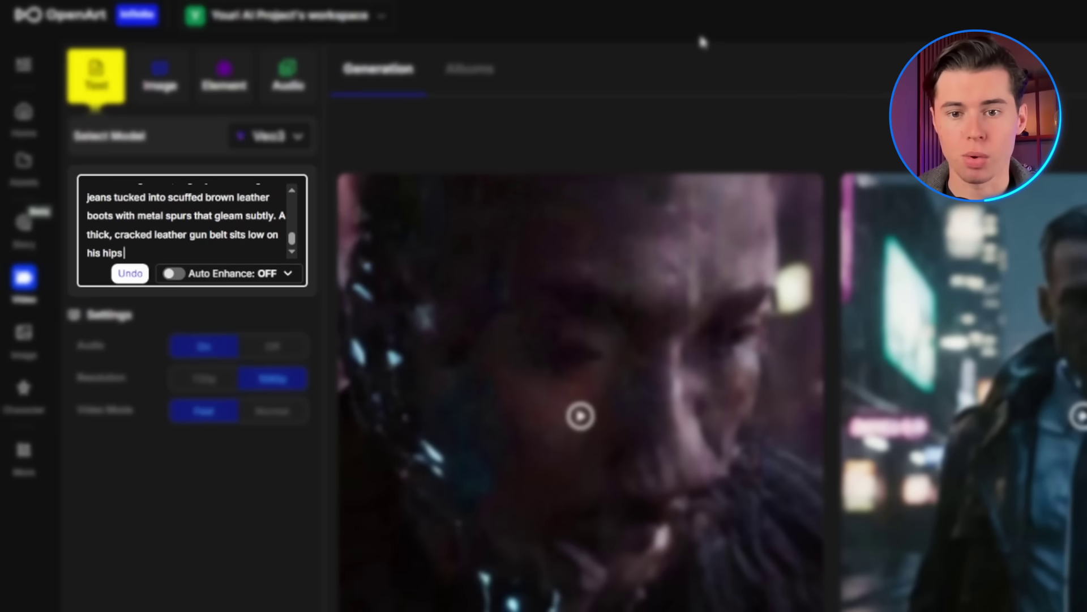
{"action": "type", "text": " with a holstered revolver. His build is broad-shouldered"}
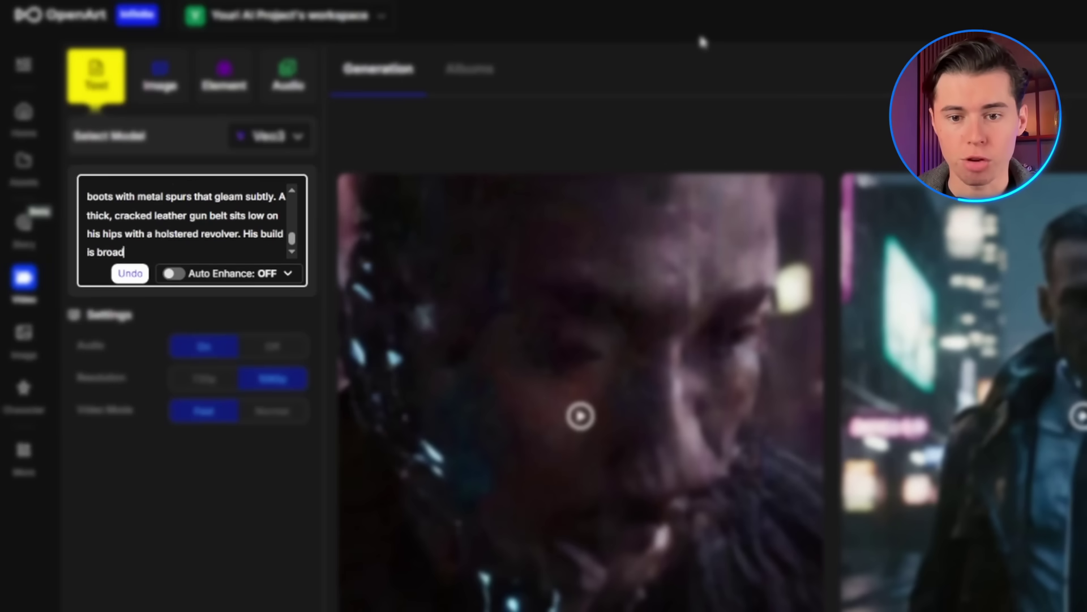
{"action": "type", "text": ", tall, and lean-muscled, with a slightly bowed stance"}
{"action": "type", "text": "from years in the saddle. His overall style is"}
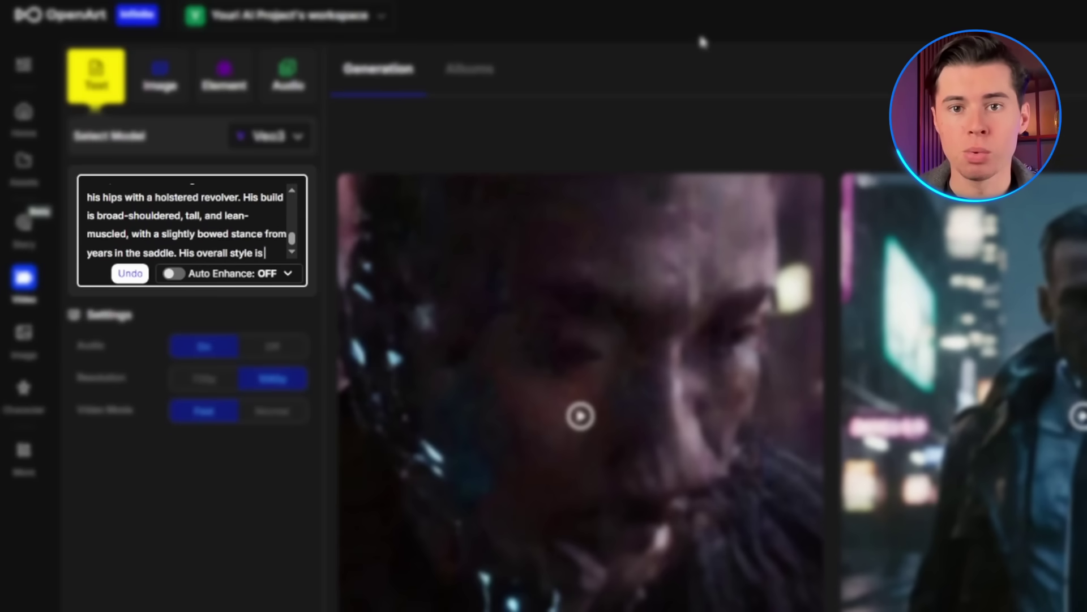
{"action": "type", "text": " gritty, d"}
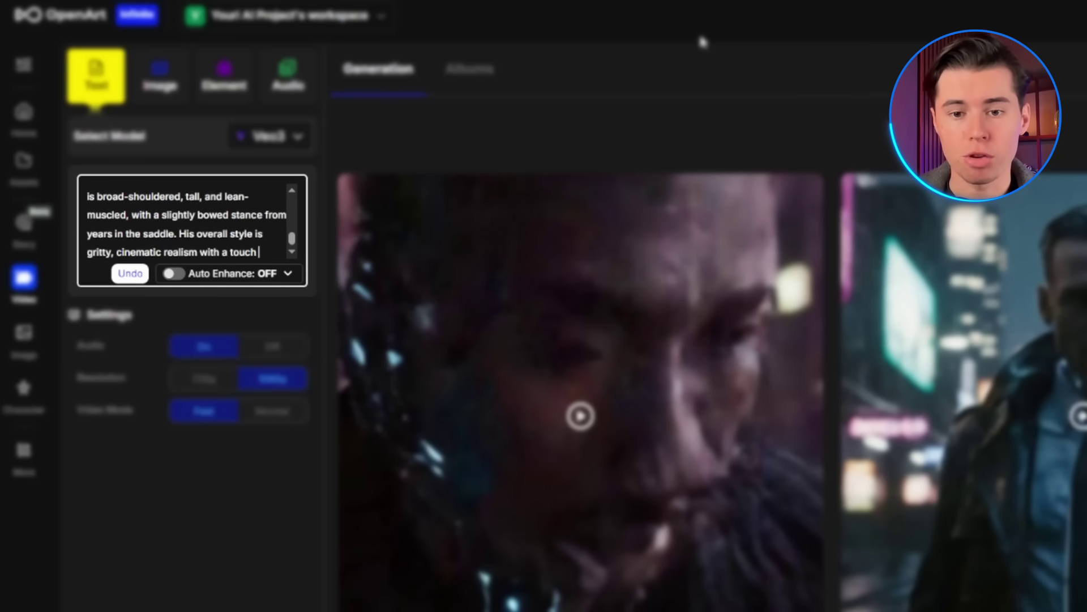
{"action": "type", "text": "of mythic western legend."}
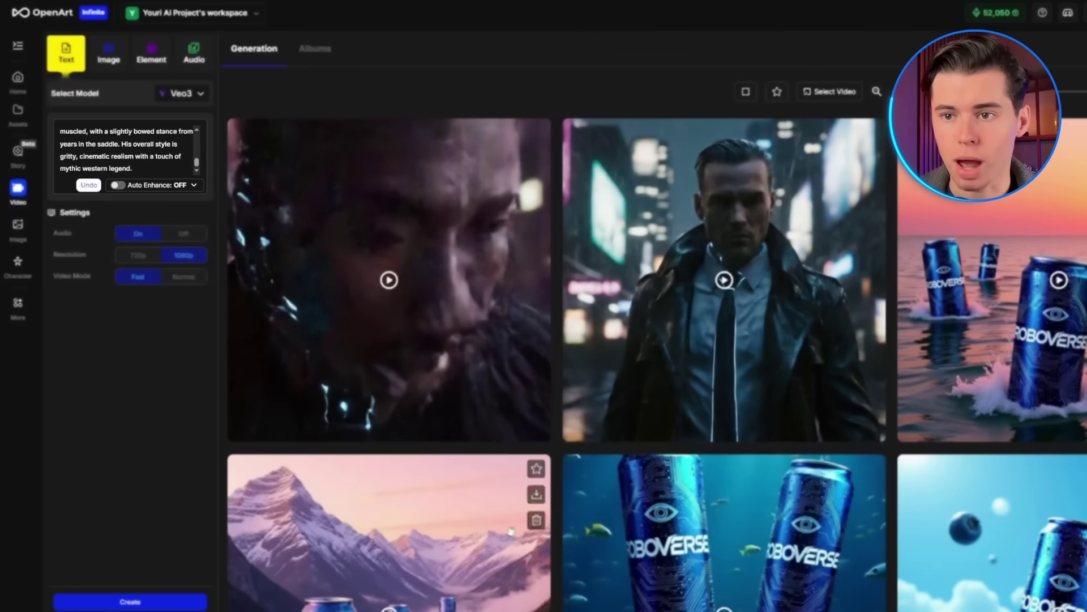
{"action": "left_click", "coordinate": [130, 603]}
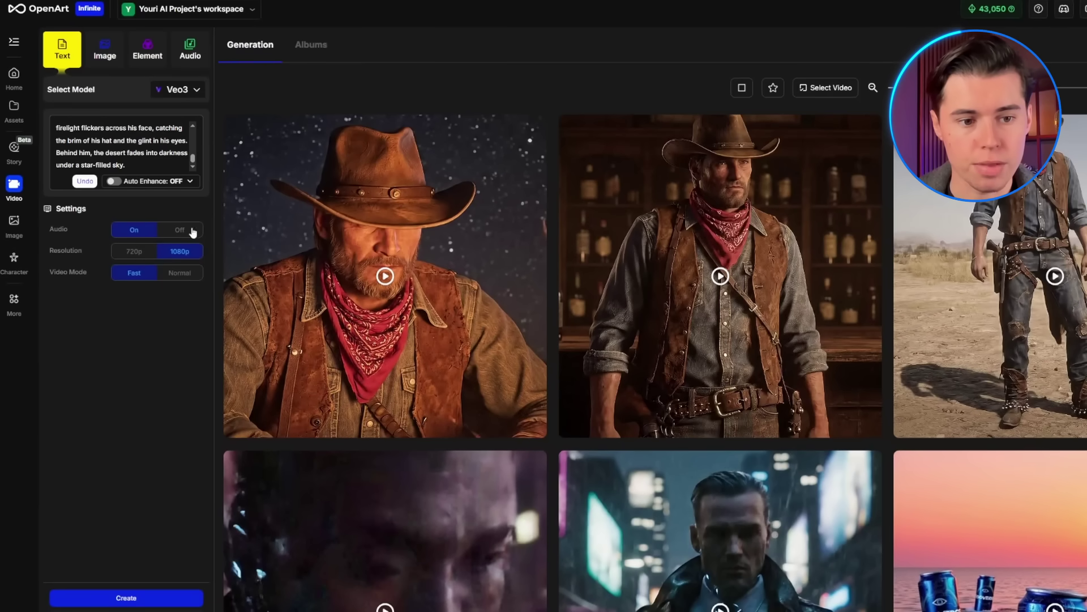
Select the entire previous cowboy prompt in the prompt box
{"action": "left_click", "coordinate": [122, 146]}
{"action": "key", "text": "ctrl+a"}
Replace the cowboy prompt with a sweeping cinematic Neo Tokyo drone-shot description
{"action": "key", "text": "BackSpace"}
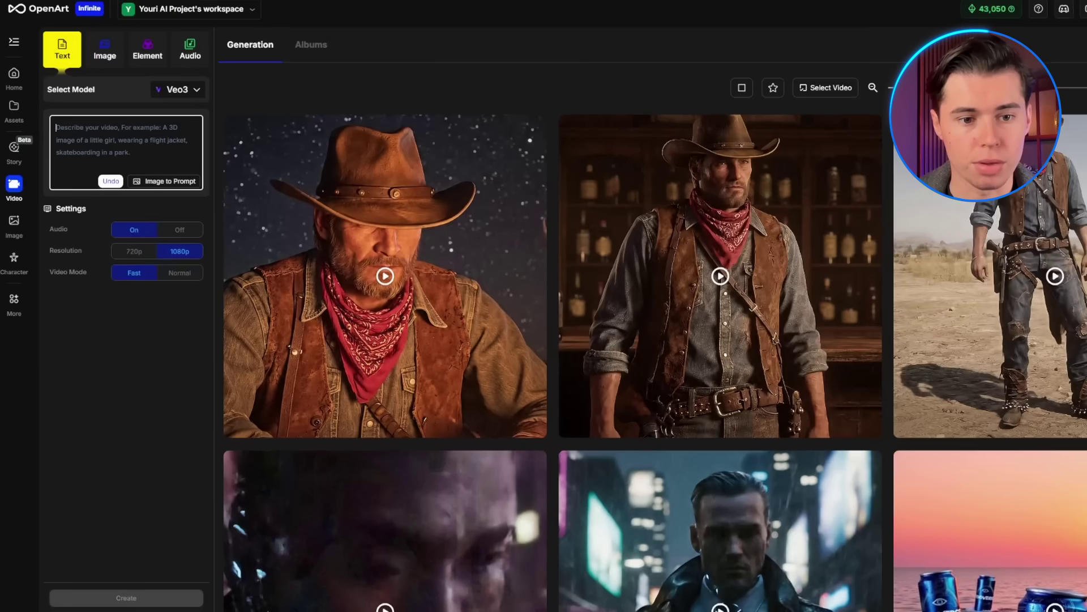
{"action": "type", "text": "A sweeping cinematic"}
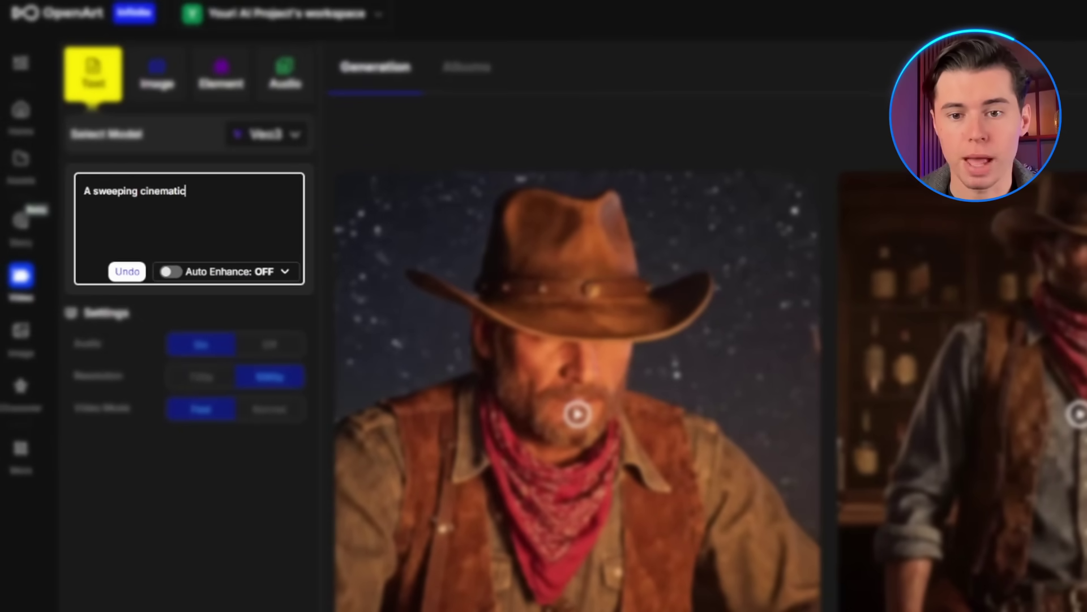
{"action": "type", "text": " drone shot rising above the sprawling megacity of Neo Tokyo at sunset. The camera begins"}
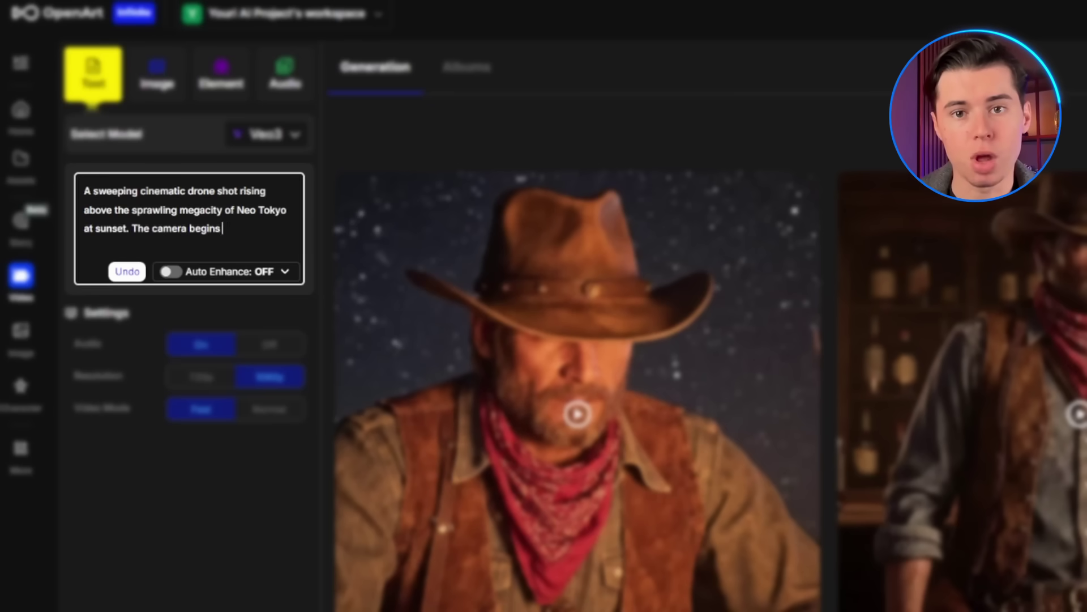
{"action": "type", "text": "en towering neon skyscraper"}
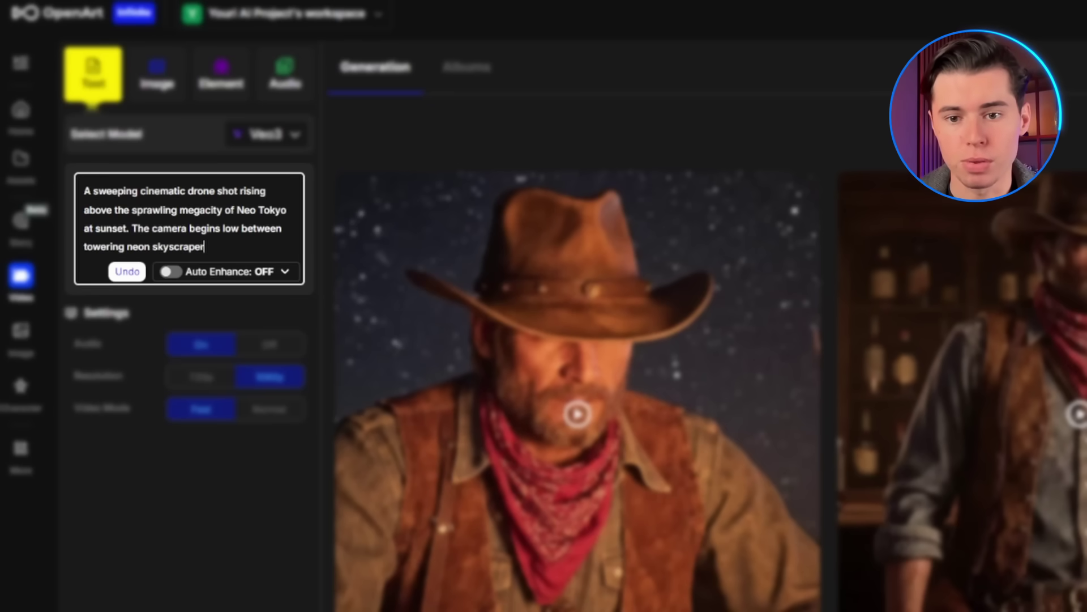
{"action": "type", "text": " advertisements, th"}
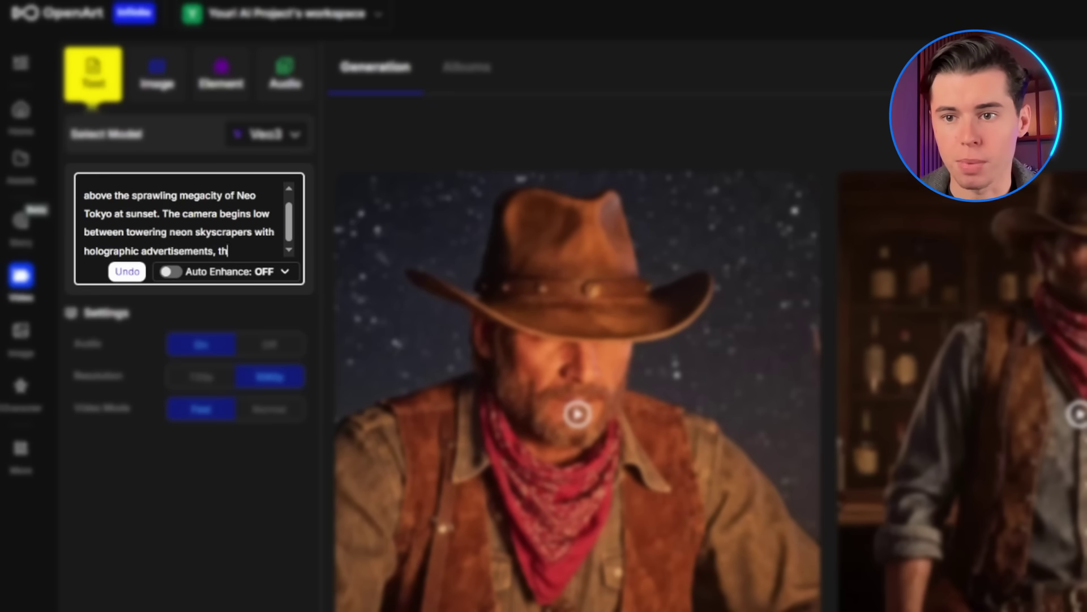
{"action": "type", "text": " back to reveal the massive"}
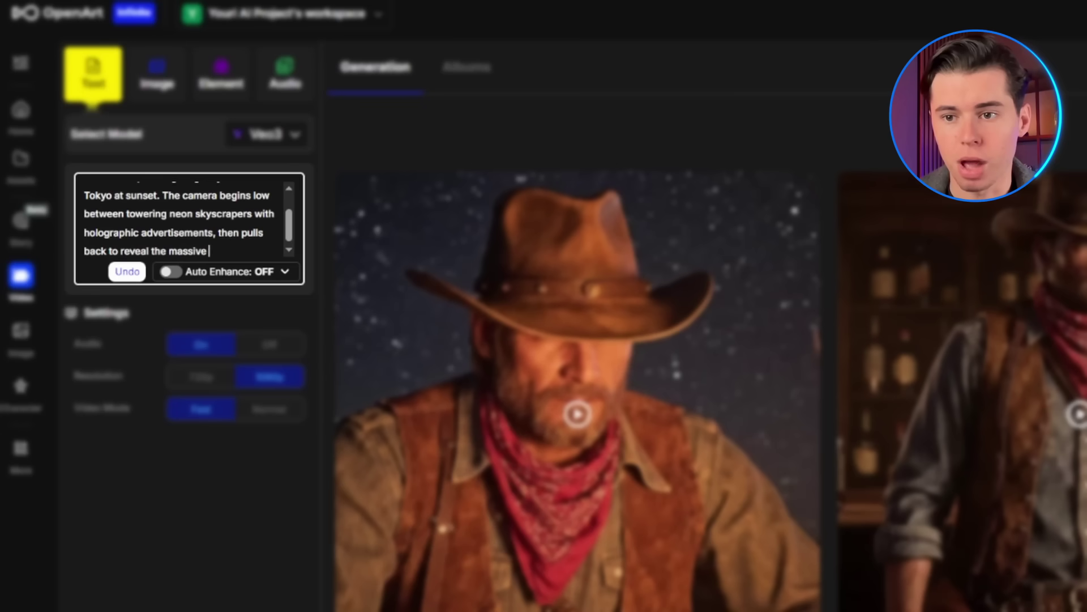
{"action": "type", "text": "k metropolis stretching to"}
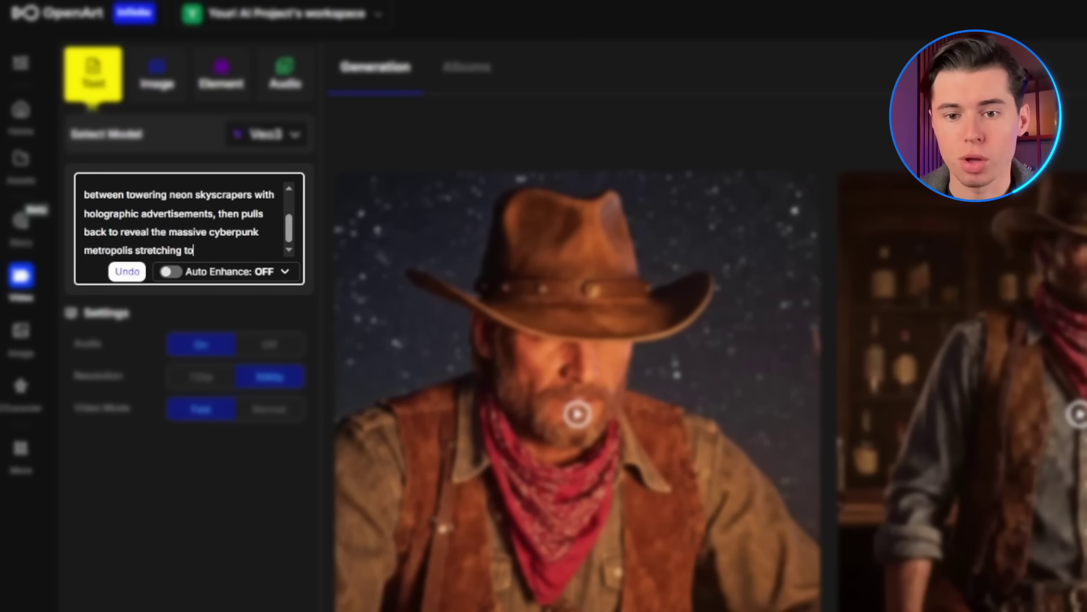
{"action": "type", "text": "ing cars stream con"}
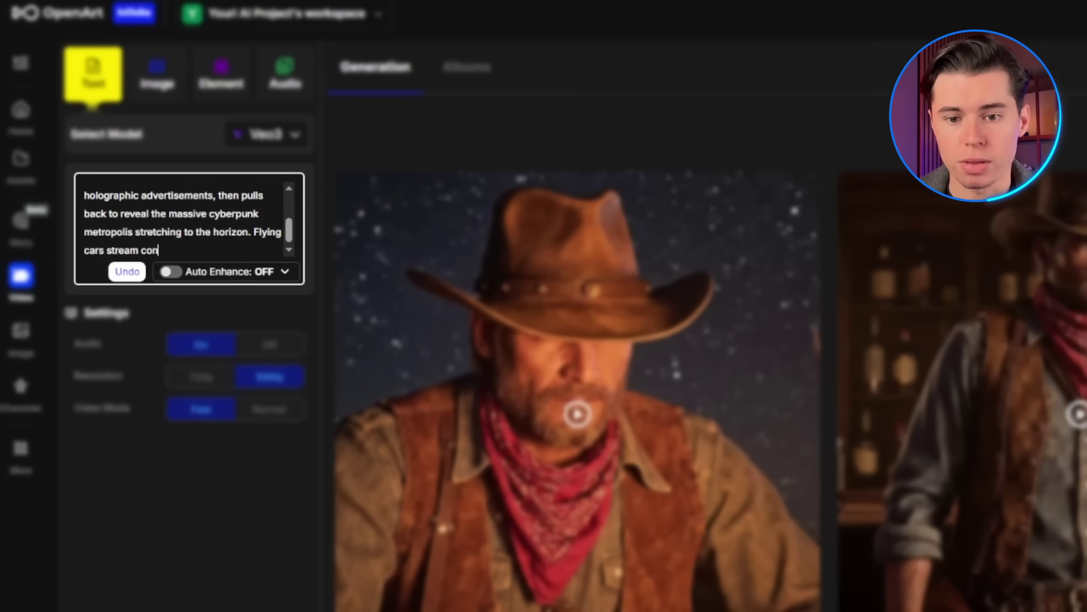
{"action": "type", "text": "in organize"}
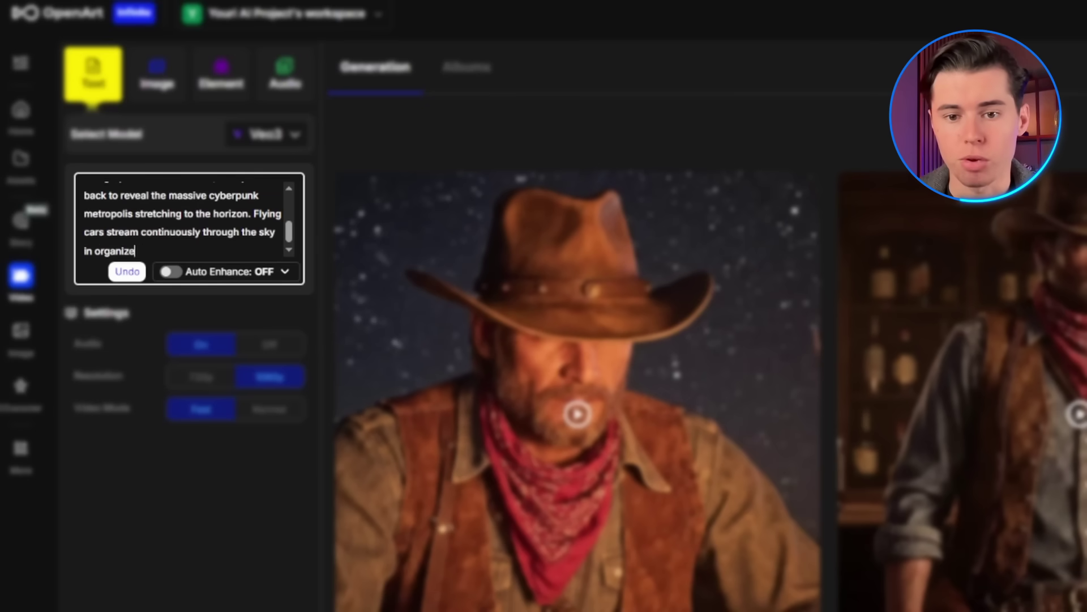
{"action": "type", "text": "ppearing, "}
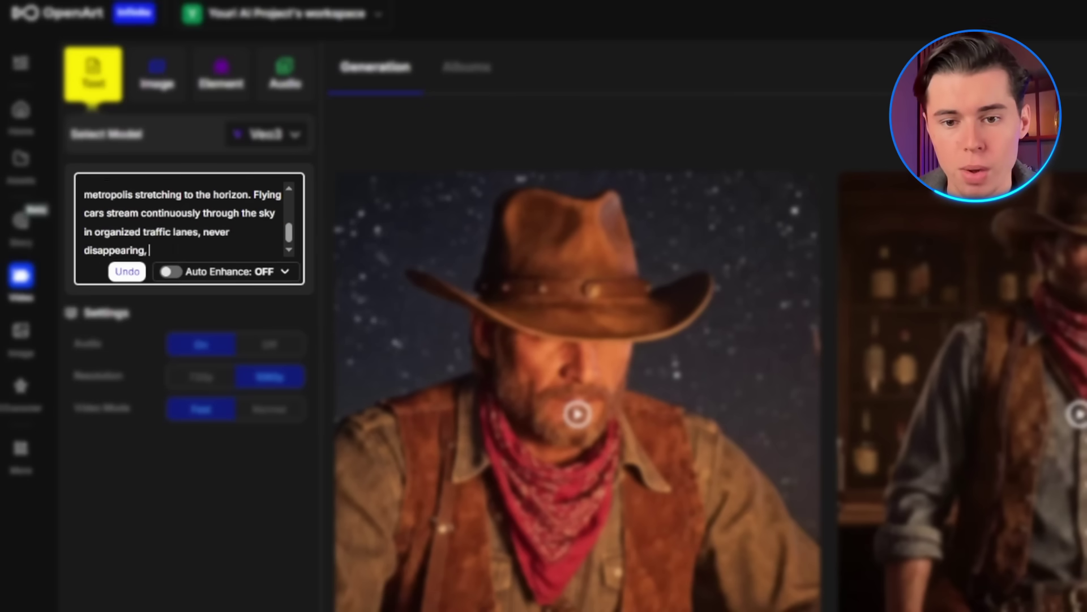
{"action": "type", "text": "e real tra"}
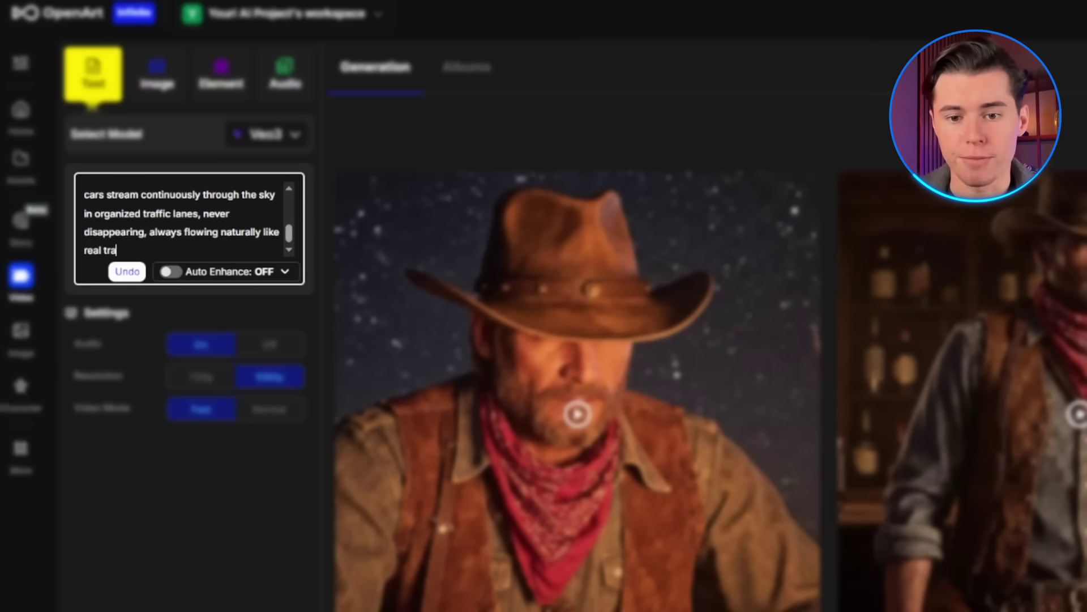
{"action": "type", "text": "lden hour "}
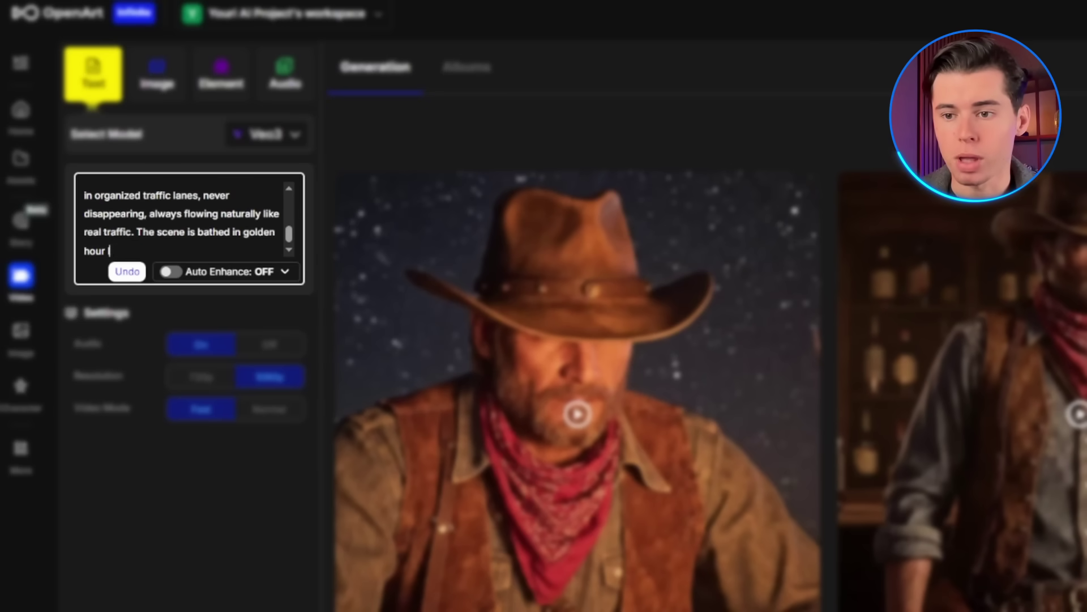
{"action": "type", "text": "inematic "}
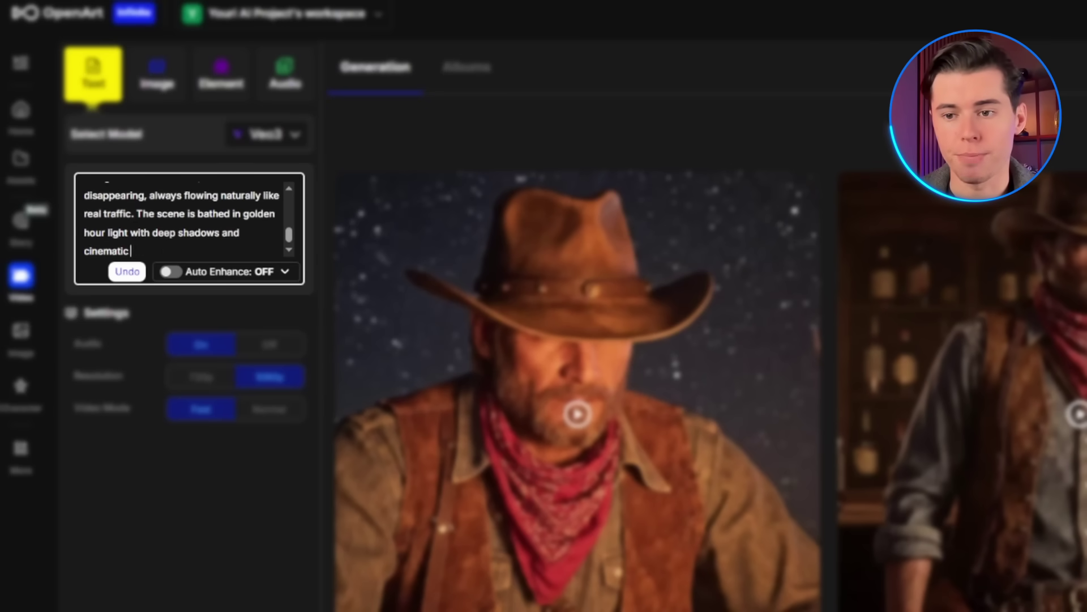
{"action": "type", "text": "ntain smooth, believable motion, remaining vis"}
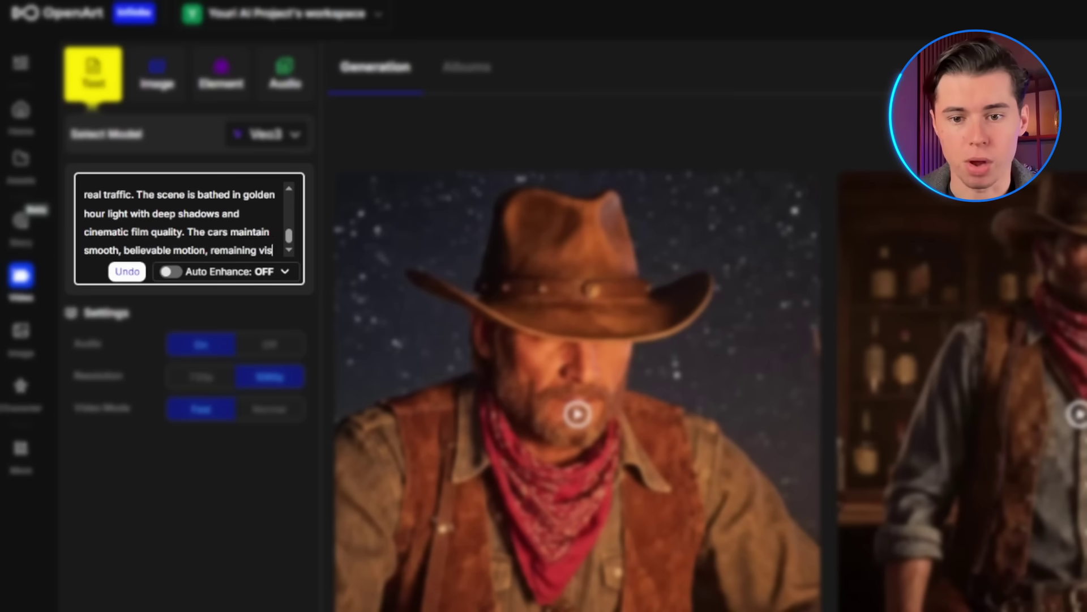
{"action": "type", "text": "ible as the drone ascends."}
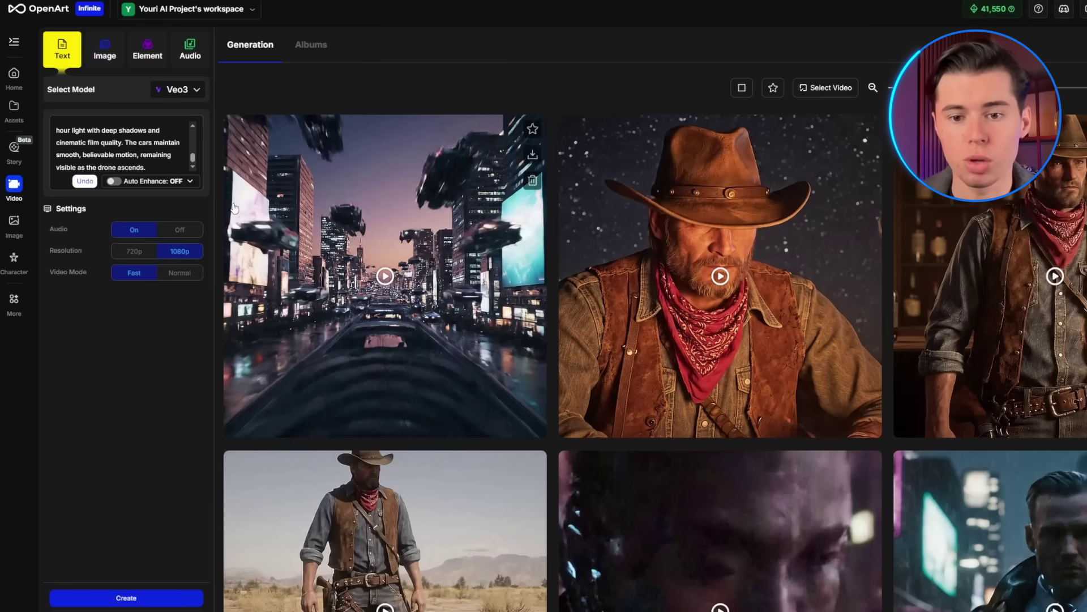
Replace the prompt with an extreme close-up of a gloved hand amid dark cables
{"action": "left_click_drag", "start_coordinate": [169, 169], "coordinate": [163, 89]}
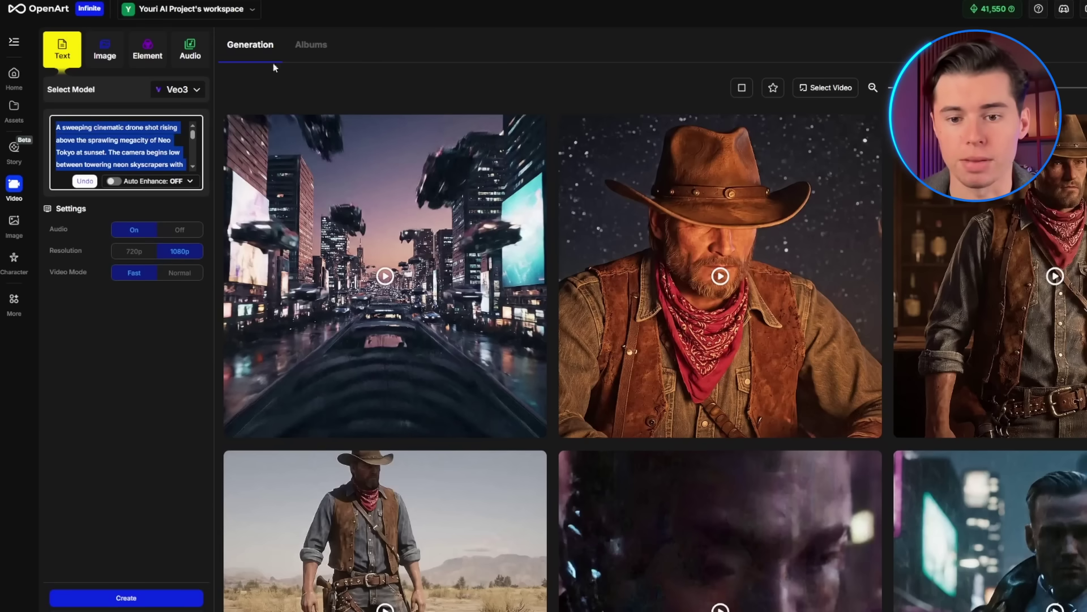
{"action": "key", "text": "BackSpace"}
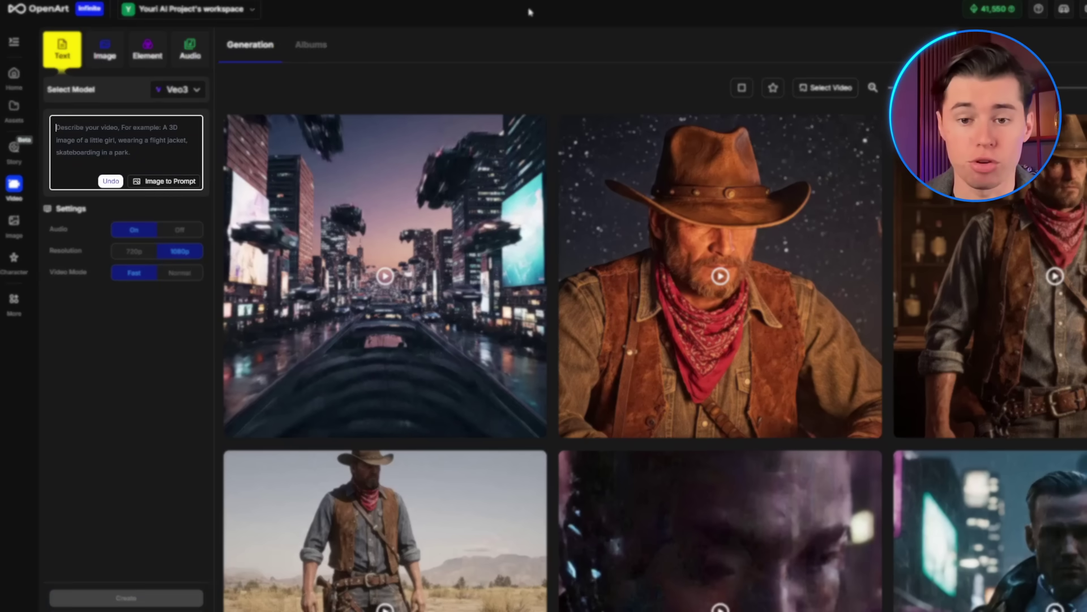
{"action": "type", "text": "Extreme close-up on a"}
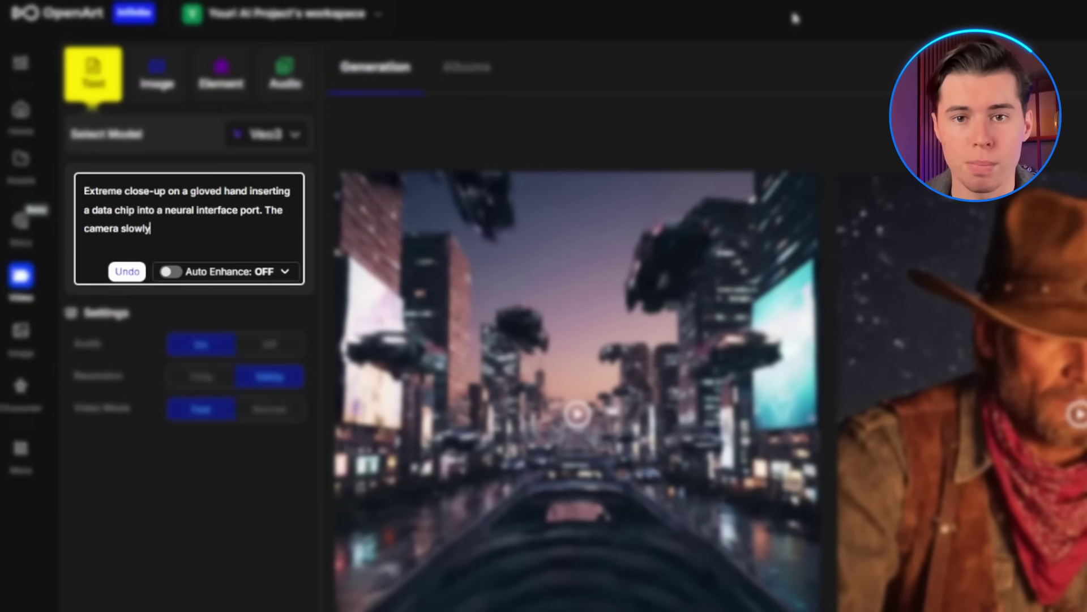
{"action": "type", "text": "terious h"}
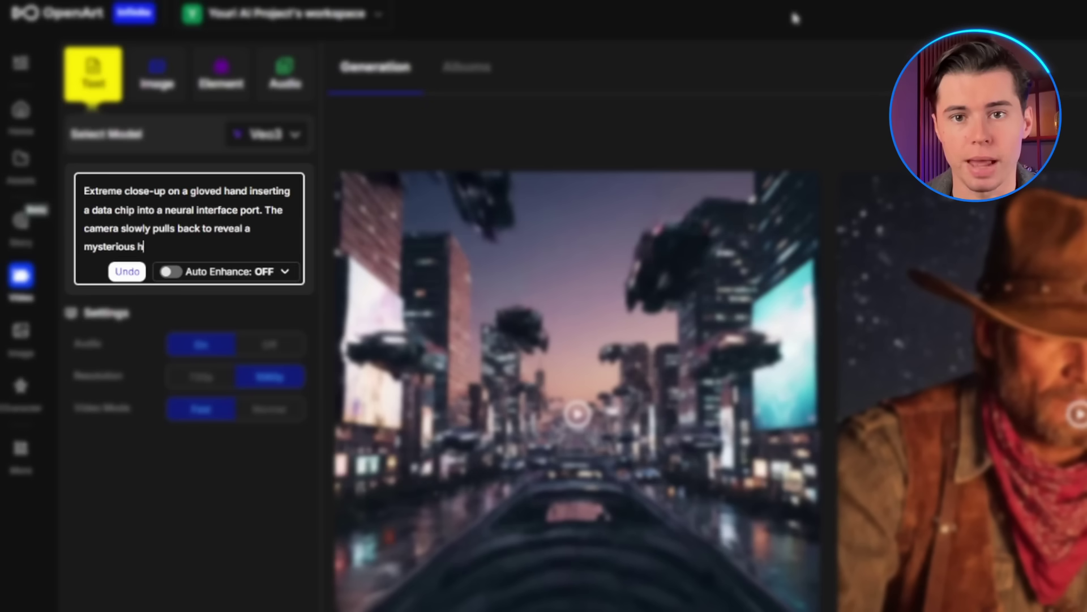
{"action": "type", "text": "es and "}
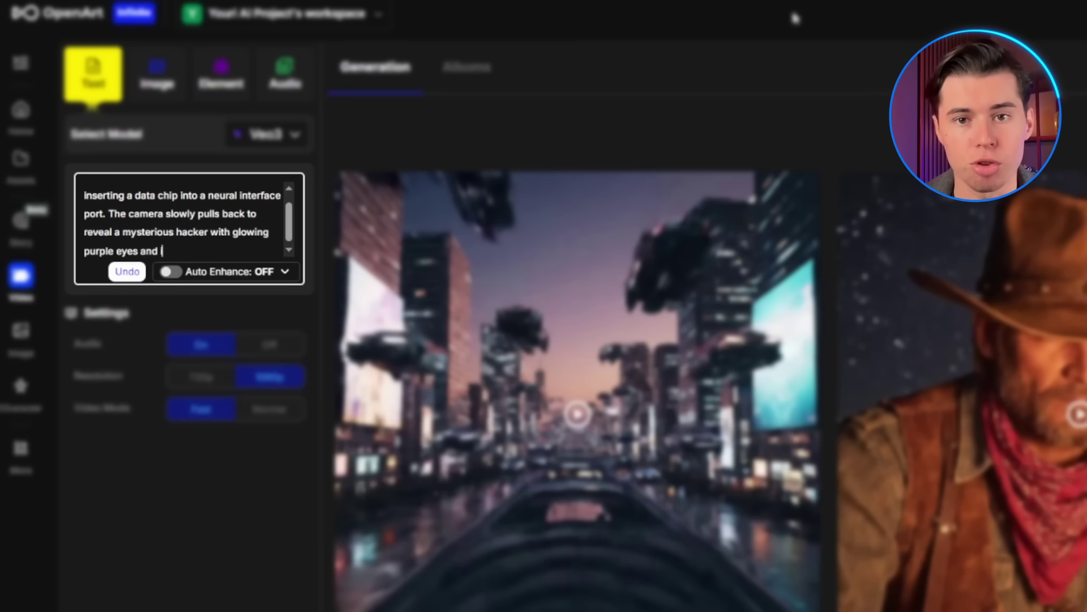
{"action": "type", "text": " Dark un"}
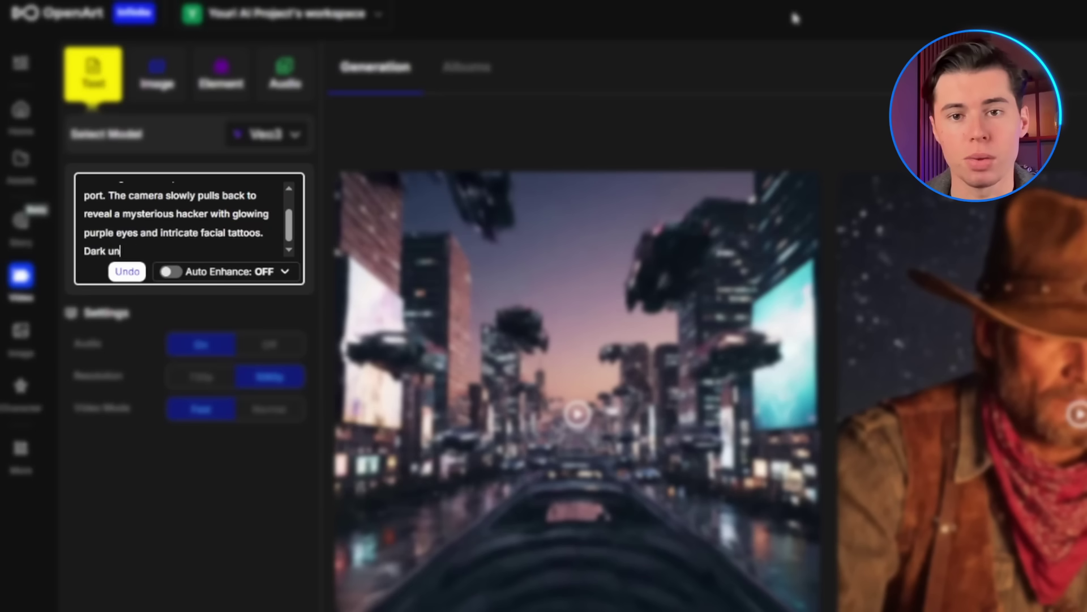
{"action": "type", "text": " cables and screens everywhere. Dramatic reveal"}
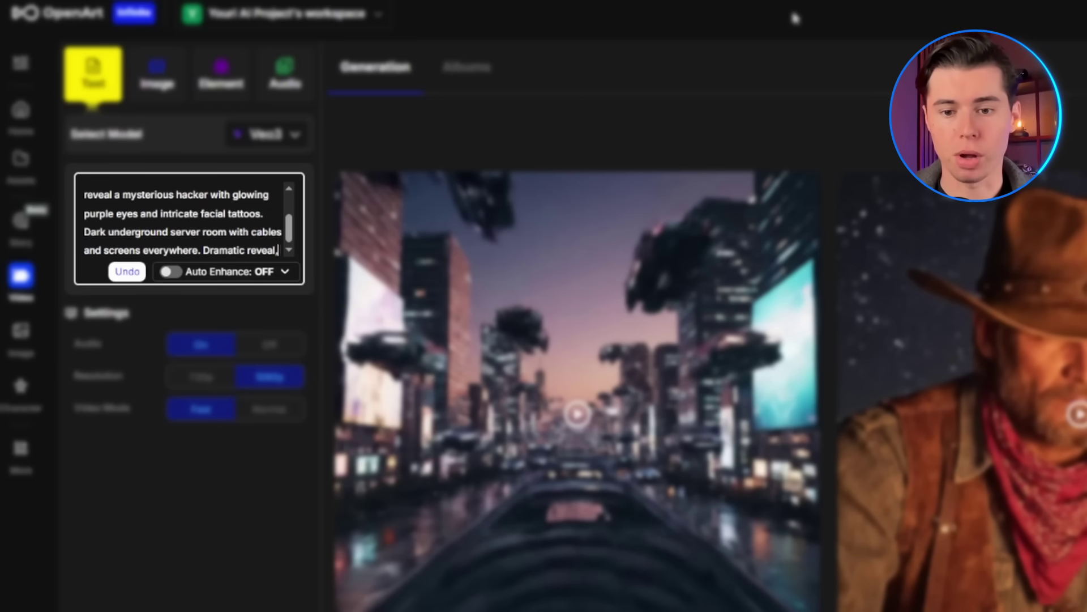
{"action": "type", "text": ", cinemat"}
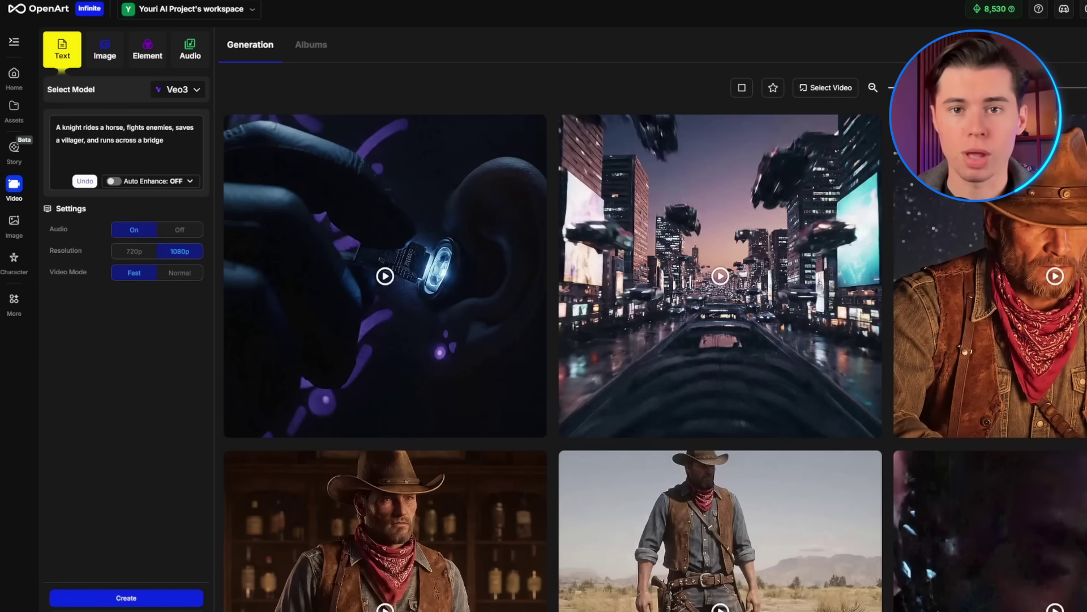
Generate the knight video from the current prompt with Veo3
{"action": "left_click", "coordinate": [127, 603]}
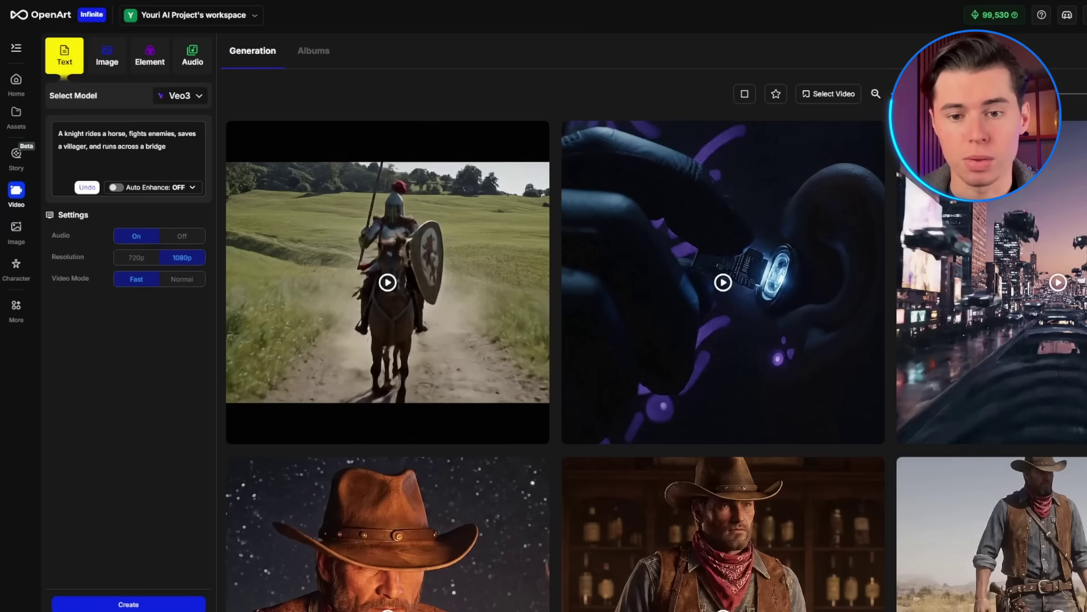
Paste the long knight prompt and add a line about the knight inside the burning village
{"action": "key", "text": "ctrl+a"}
{"action": "key", "text": "BackSpace"}
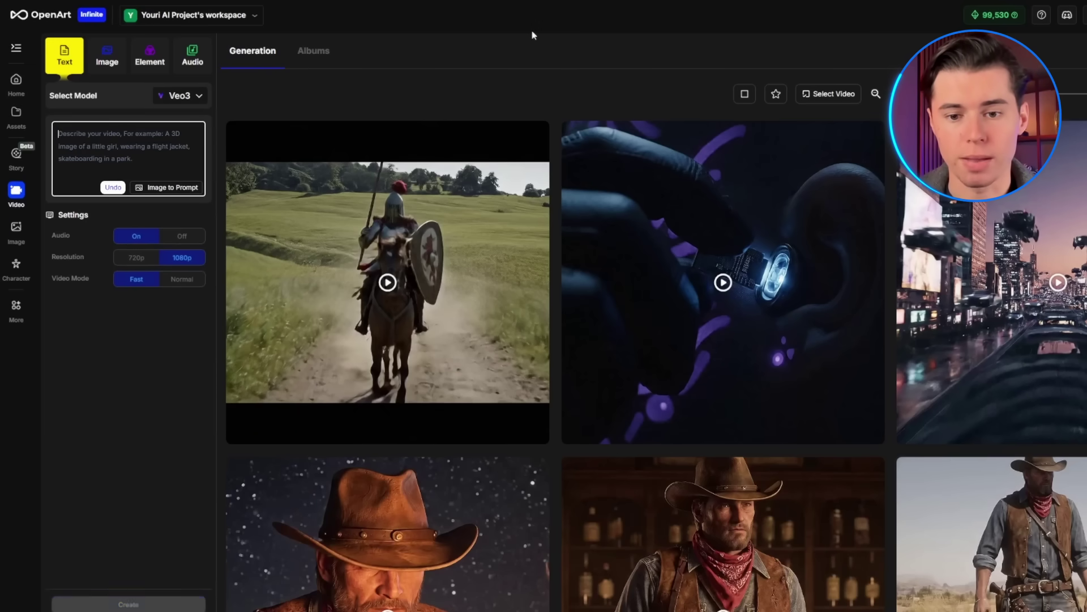
{"action": "key", "text": "ctrl+v"}
{"action": "key", "text": "Return"}
{"action": "type", "text": "A knight sp"}
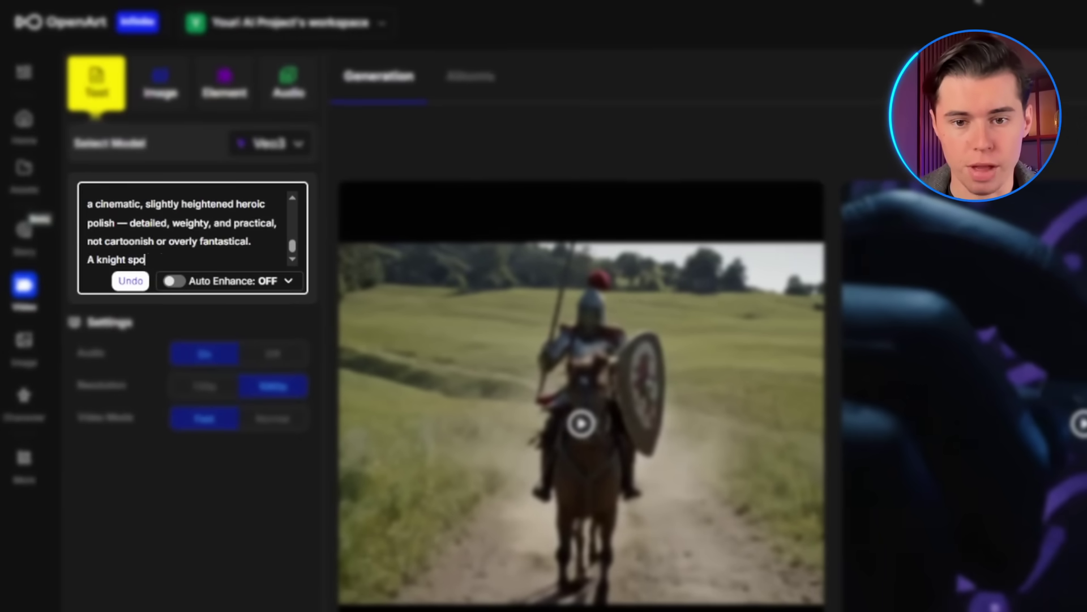
{"action": "type", "text": "ots a burning village in the distance, flames and smoke rising into the sky."}
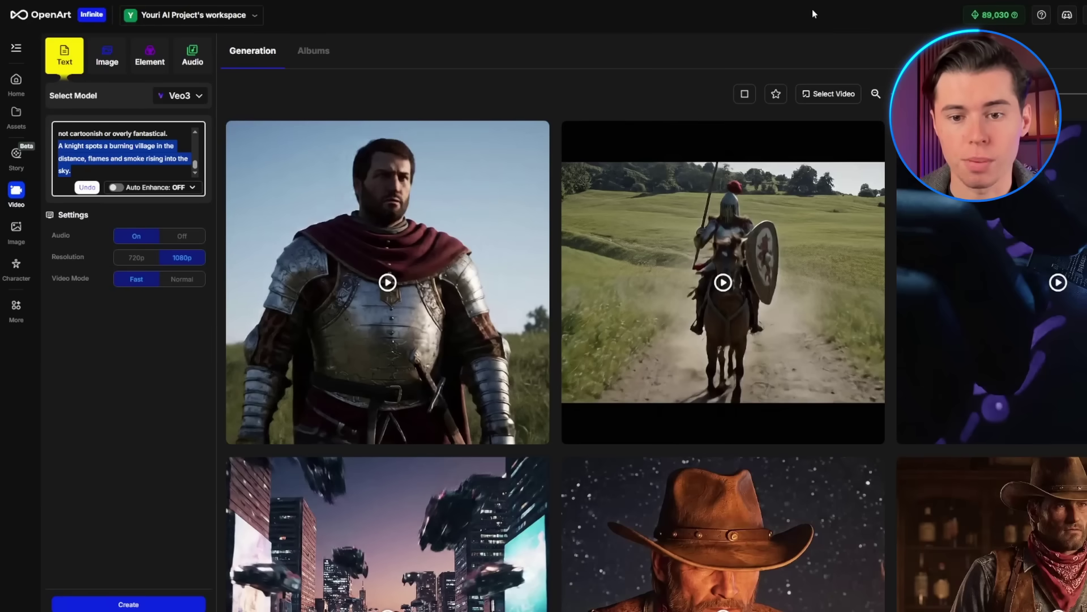
{"action": "key", "text": "BackSpace"}
{"action": "type", "text": "Inside "}
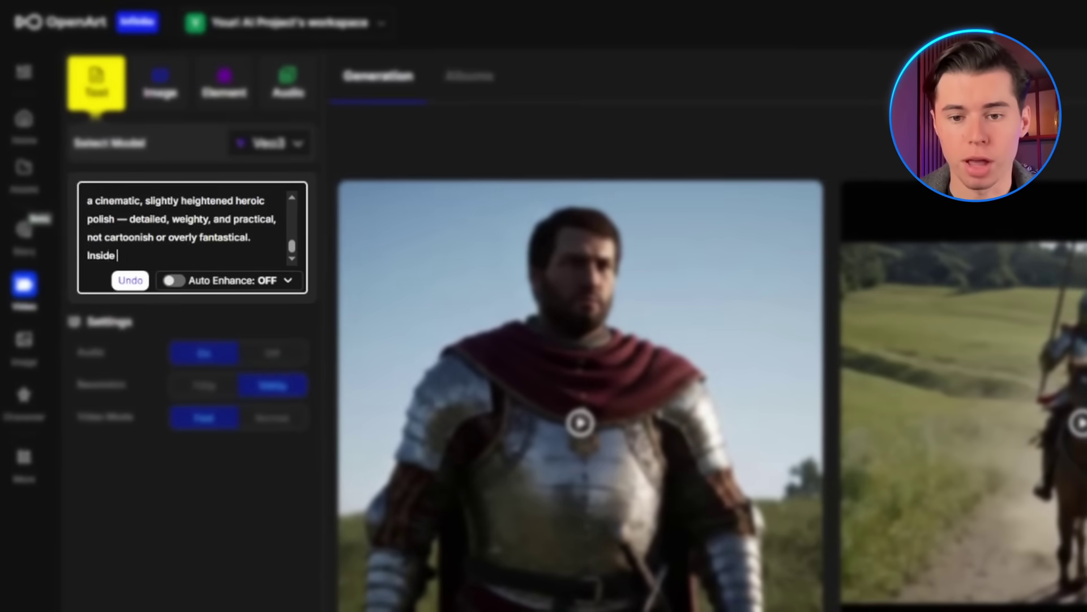
{"action": "type", "text": "the burning village, the knight walk"}
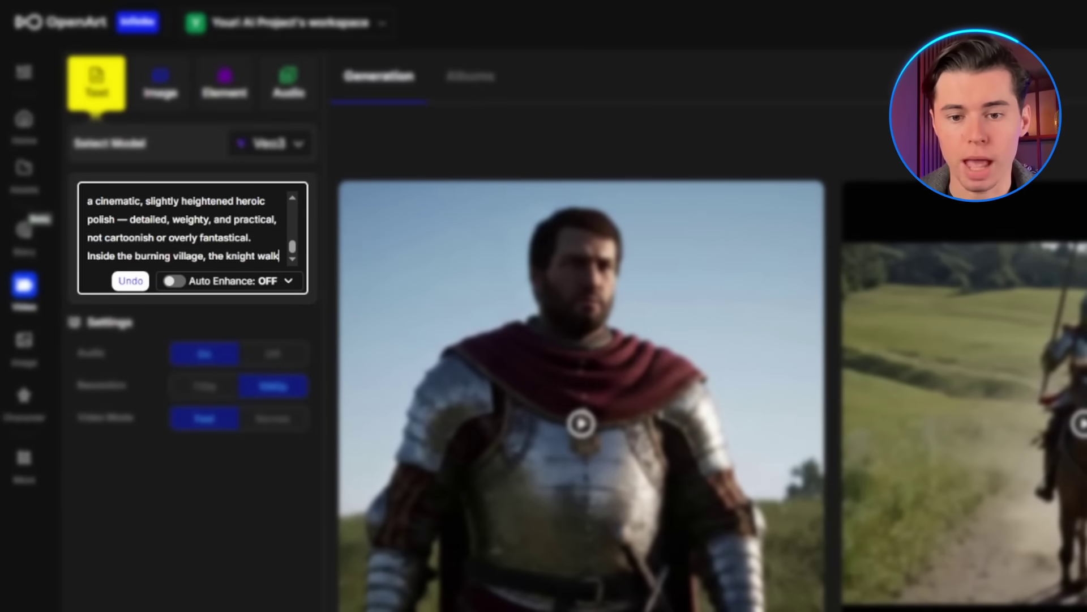
{"action": "type", "text": "s past burning houses and sees a falle"}
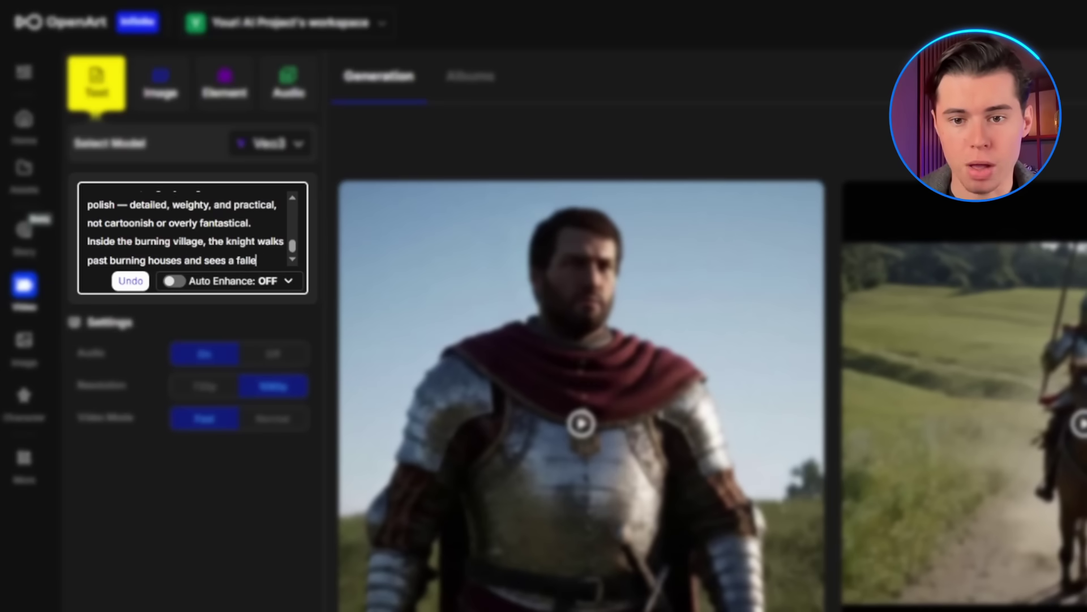
{"action": "type", "text": "n banner. Embers drift through the smoky air as wood crack"}
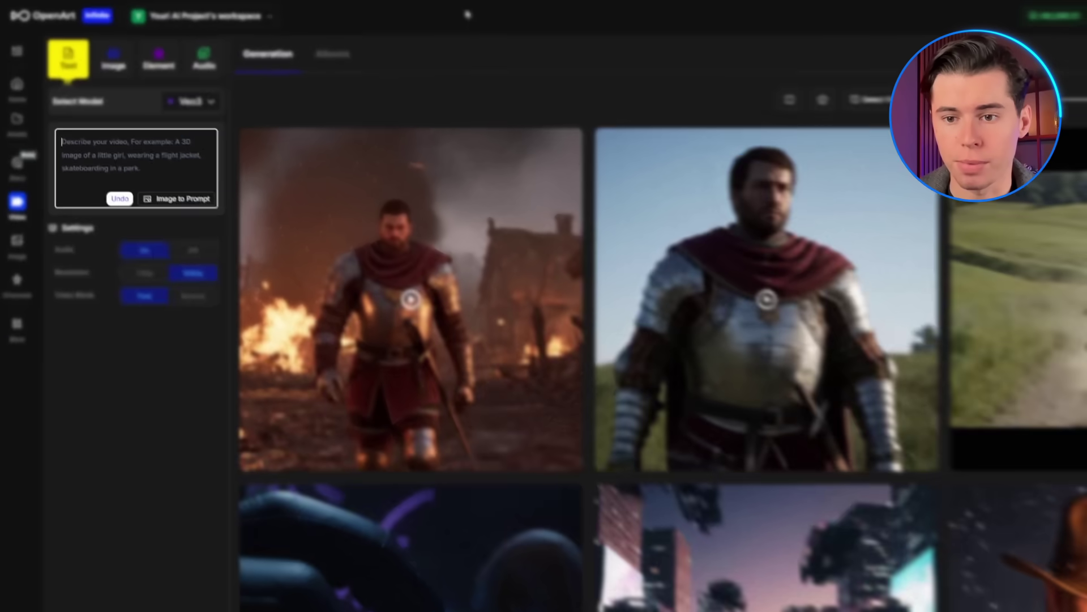
Start the new battle-scarred knight prompt with 'A knight'
{"action": "type", "text": "A knight in heavy, weathered plate armo"}
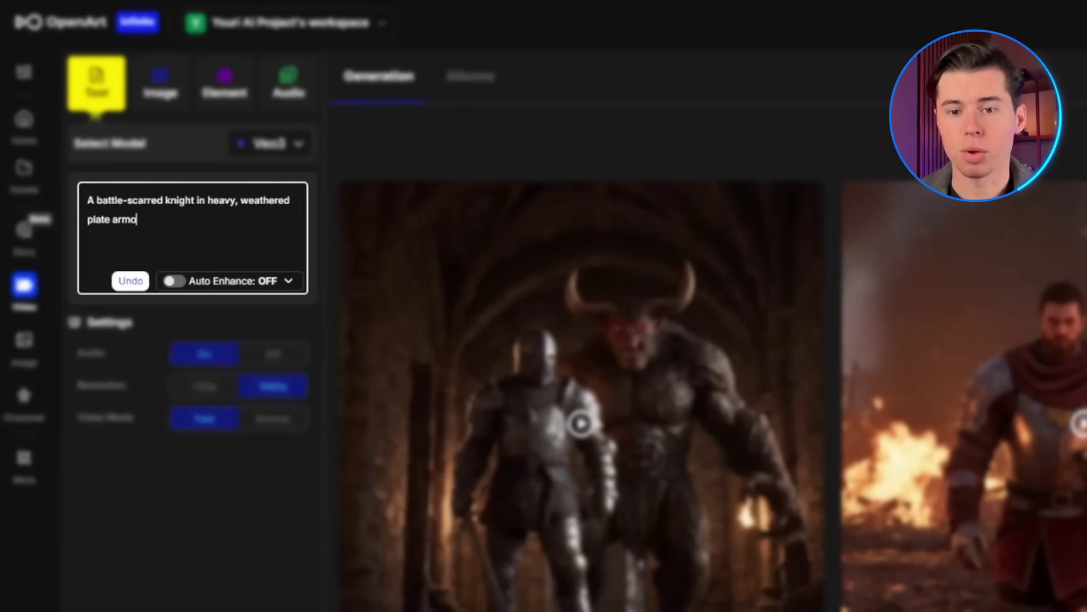
Extend the prompt so the knight raises his glowing longsword and rushes headlong forward
{"action": "type", "text": "paint charges down a dimly lit castle corridor"}
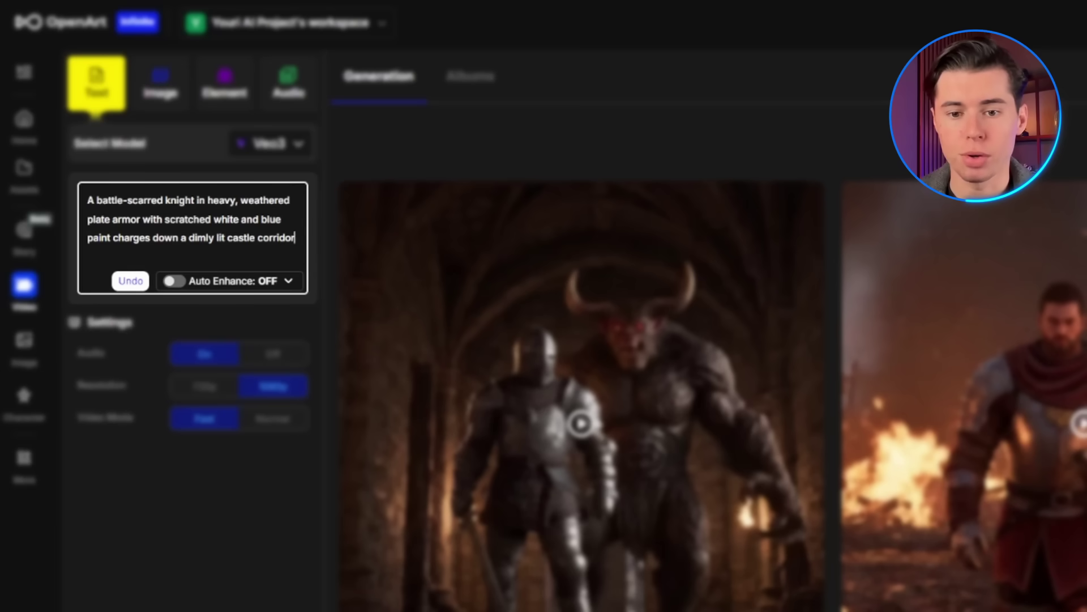
{"action": "type", "text": "minous red"}
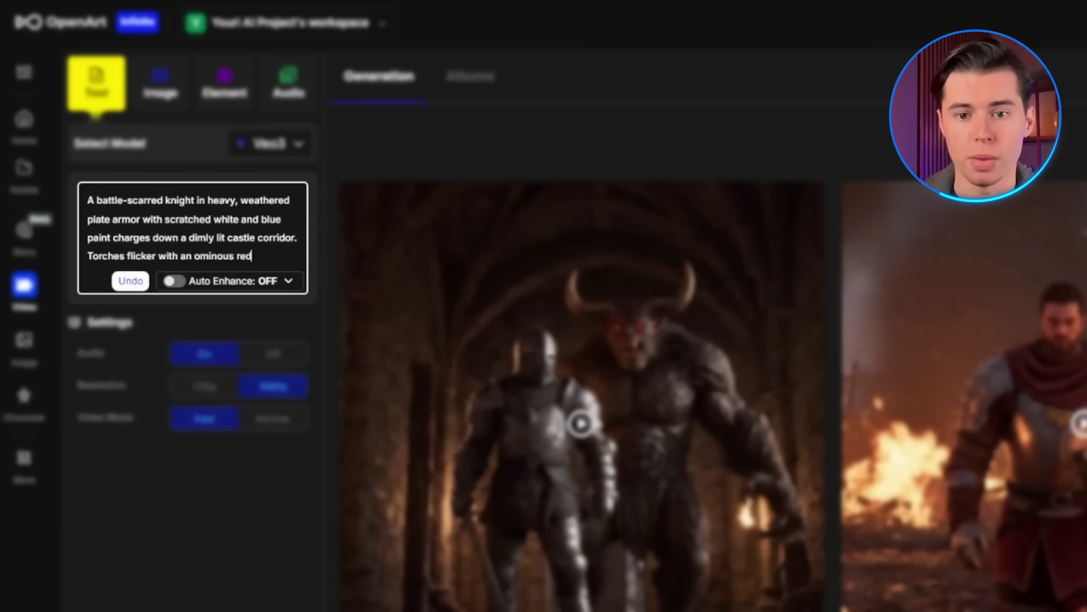
{"action": "type", "text": " glow as he raises his glowing longsword, rushing headlon"}
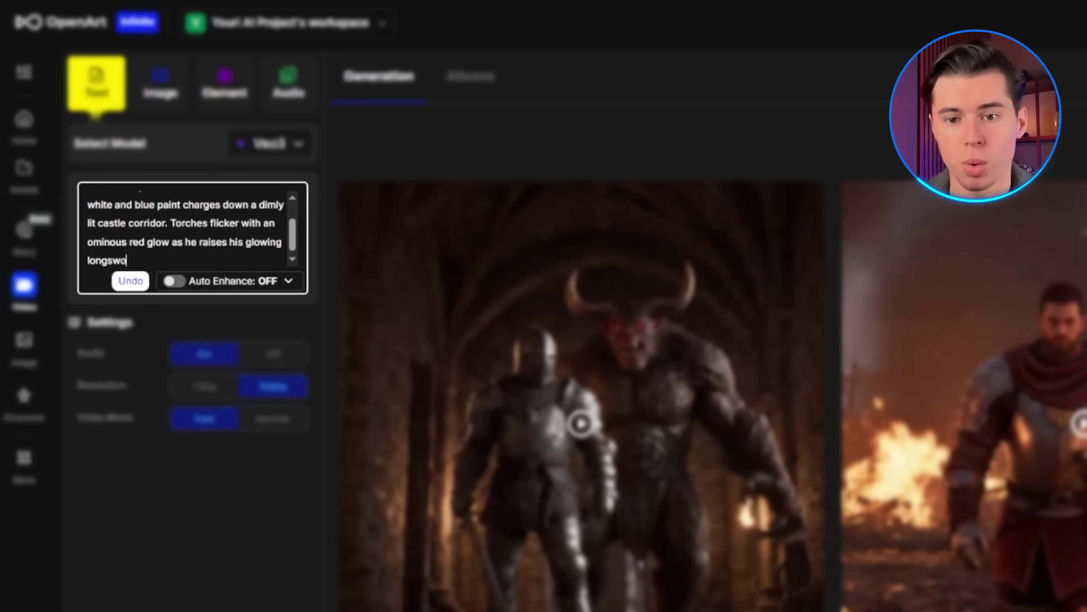
{"action": "type", "text": "g at a horde of demonic bea"}
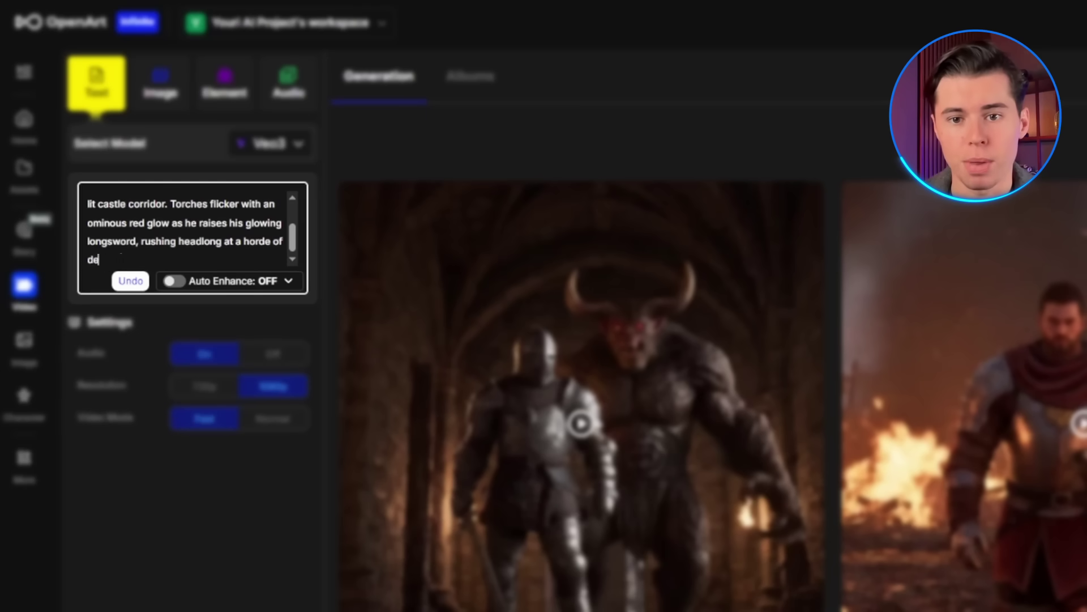
{"action": "type", "text": "sts with jagged horns and bla"}
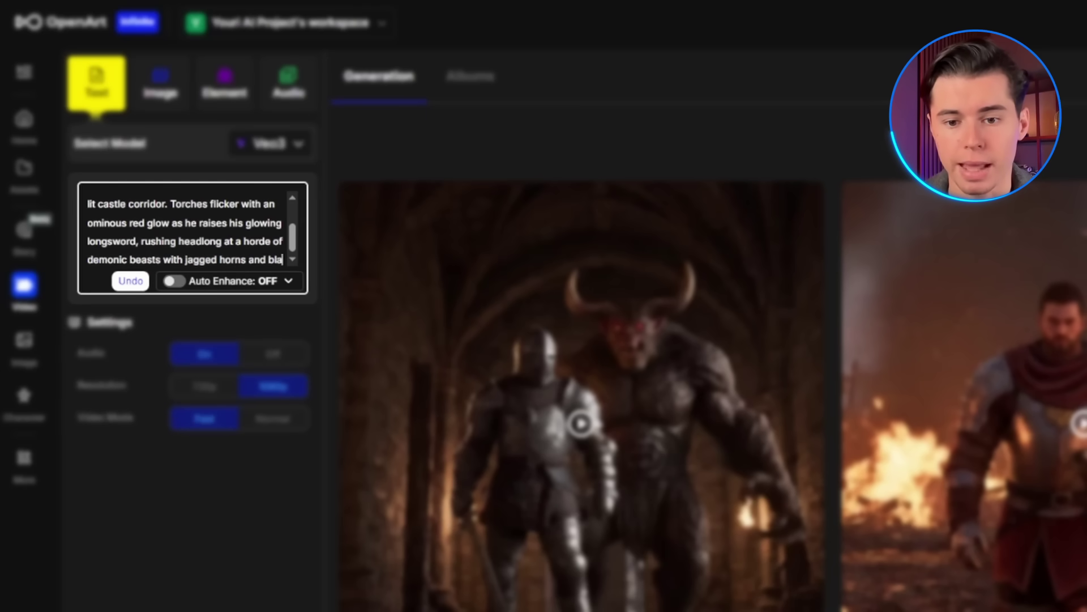
{"action": "type", "text": "ckened hides. Sparks fly from shatt"}
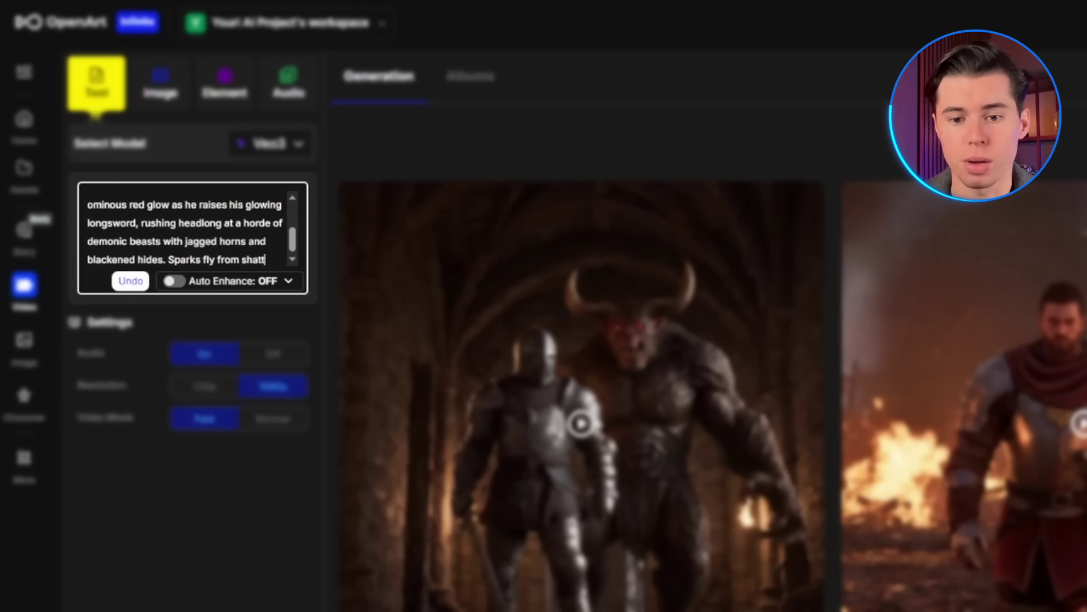
{"action": "type", "text": "ered braziers and"}
{"action": "type", "text": " broken sconces. He shouts commands to"}
{"action": "type", "text": " his fellow warriors a"}
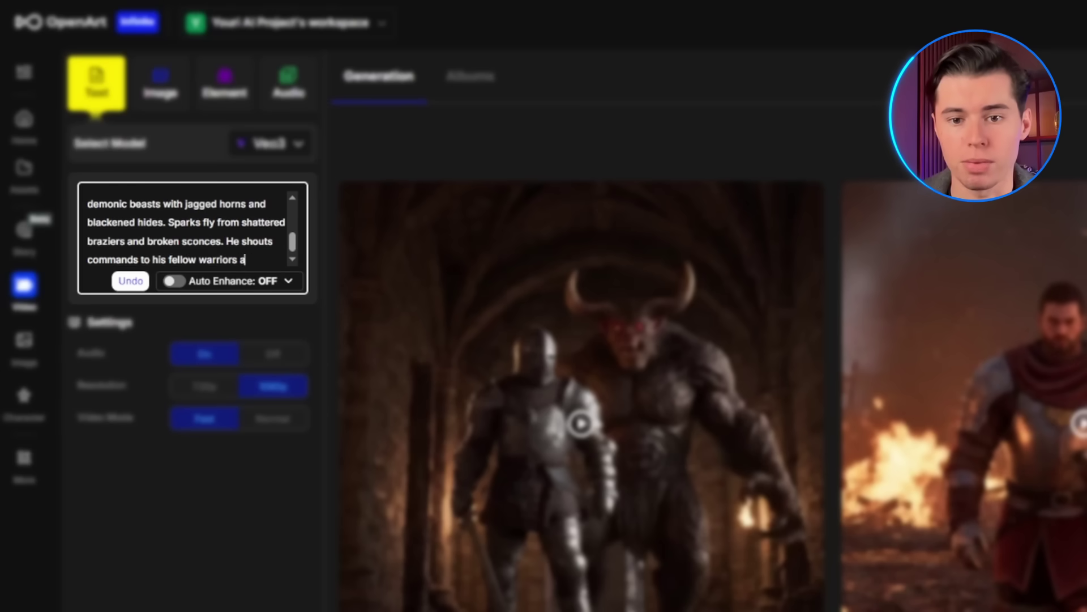
{"action": "type", "text": "s he leads the assault. Cinematic film qual"}
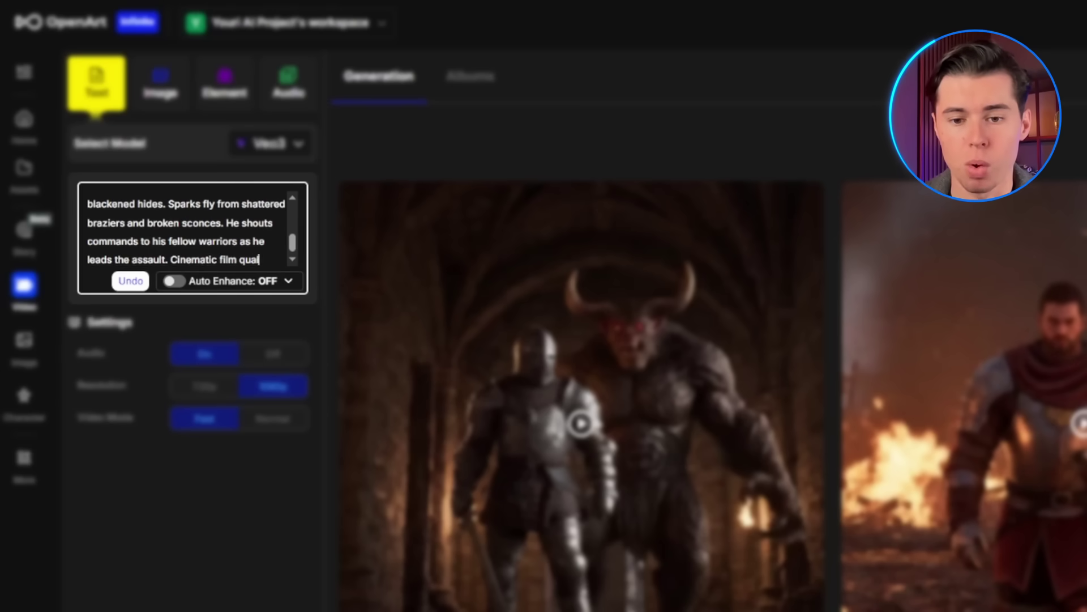
{"action": "type", "text": "ity, high contrast lighting."}
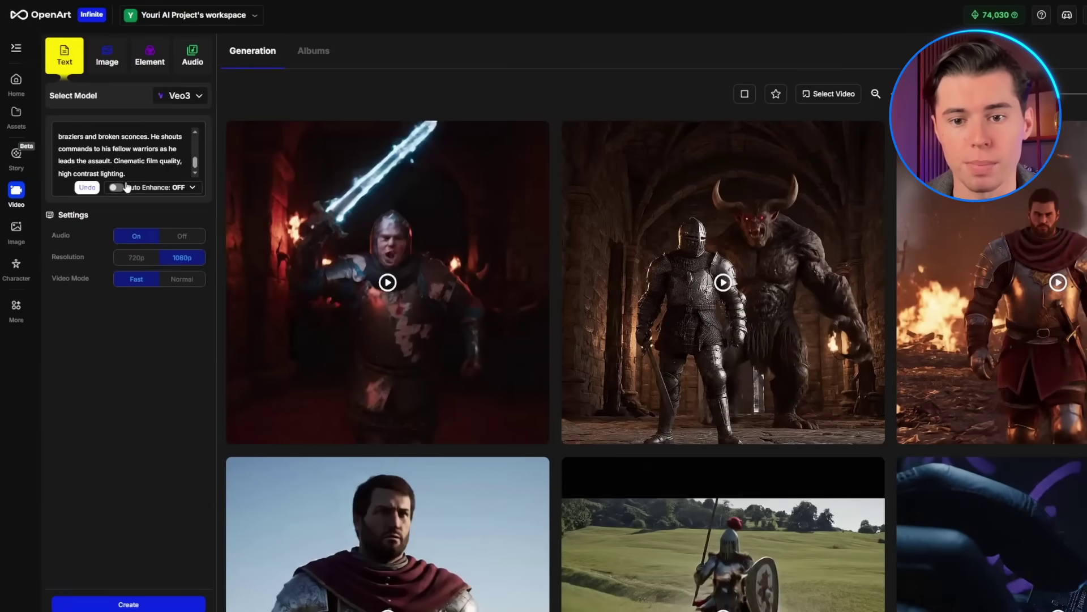
Replace the knight prompt with the moss-covered ancient stone fortress prompt with dancing torchlight
{"action": "left_click_drag", "start_coordinate": [125, 174], "coordinate": [35, 69]}
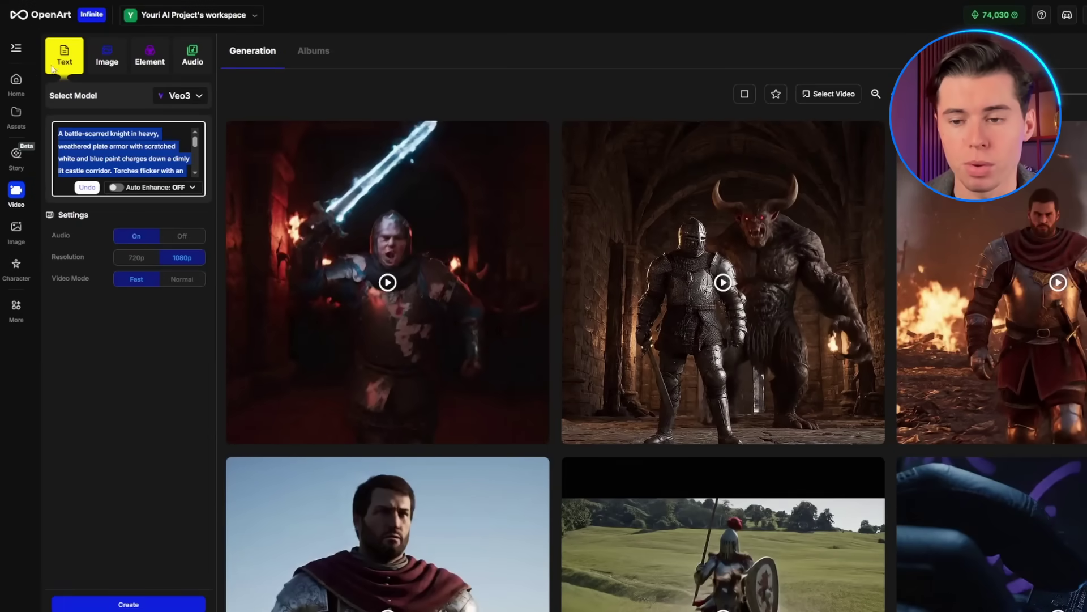
{"action": "type", "text": "castle"}
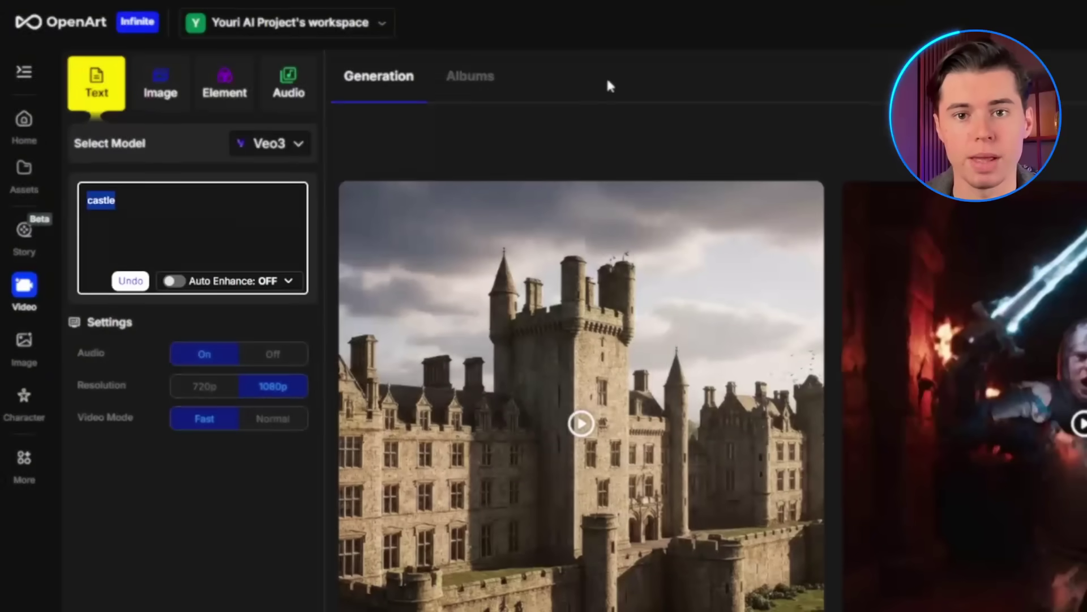
{"action": "key", "text": "BackSpace"}
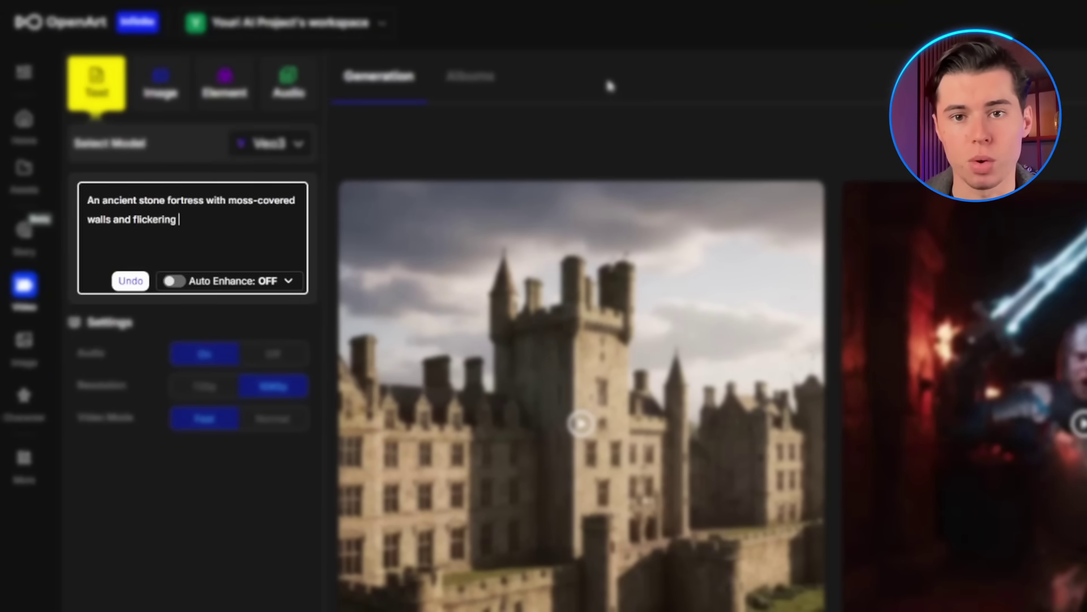
{"action": "type", "text": "dancing shadows. The camera slowly zooms out, revealin"}
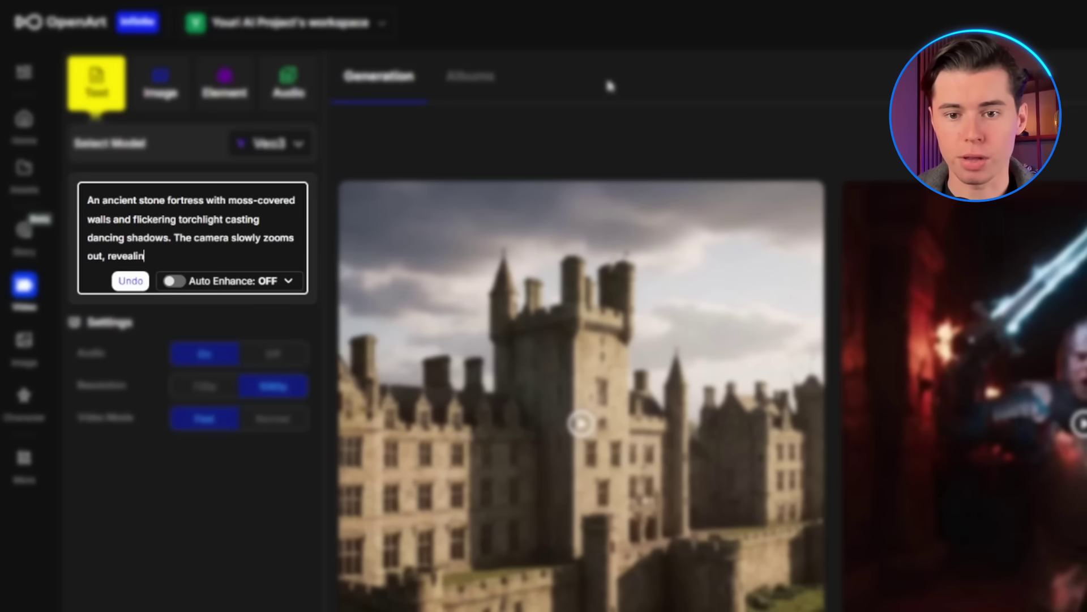
{"action": "type", "text": "ss in its entirety."}
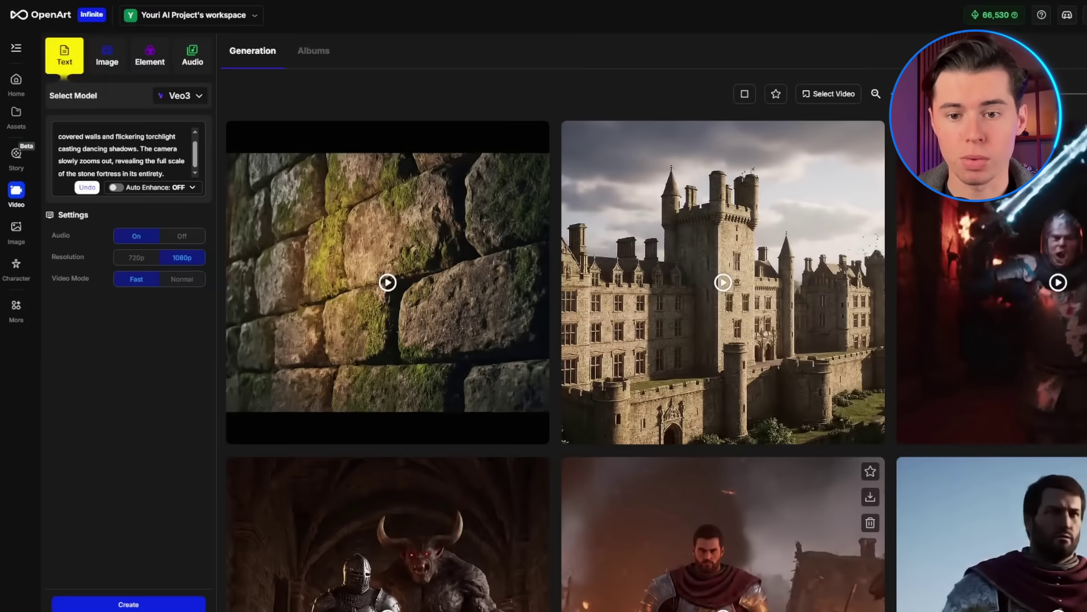
Replace the fortress prompt with 'A grizzled space marine captain with a mechanical arm and scarred face…'
{"action": "left_click_drag", "start_coordinate": [173, 170], "coordinate": [1, 97]}
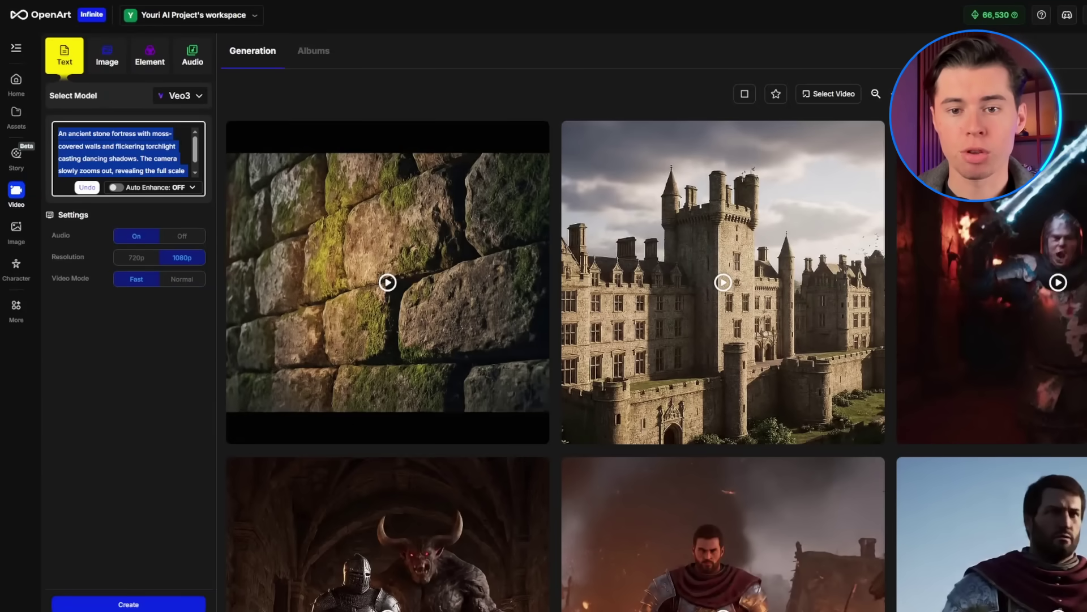
{"action": "key", "text": "BackSpace"}
{"action": "type", "text": "A grizzled space marine captain with a mechanical arm and scar"}
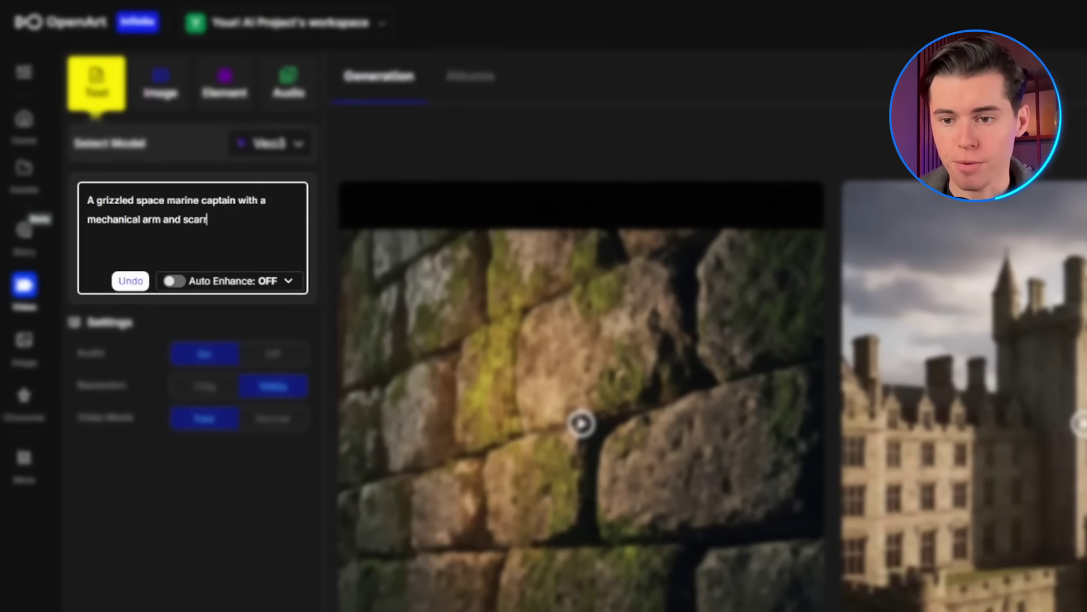
{"action": "type", "text": "red face stands opposite an elegant"}
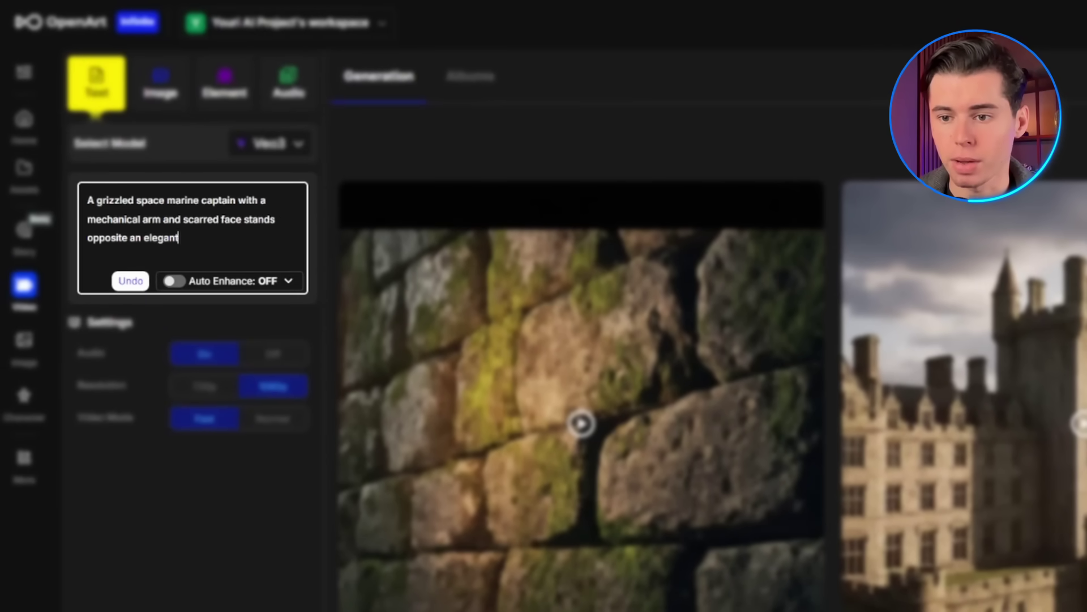
{"action": "type", "text": " alien diplomat with transluce"}
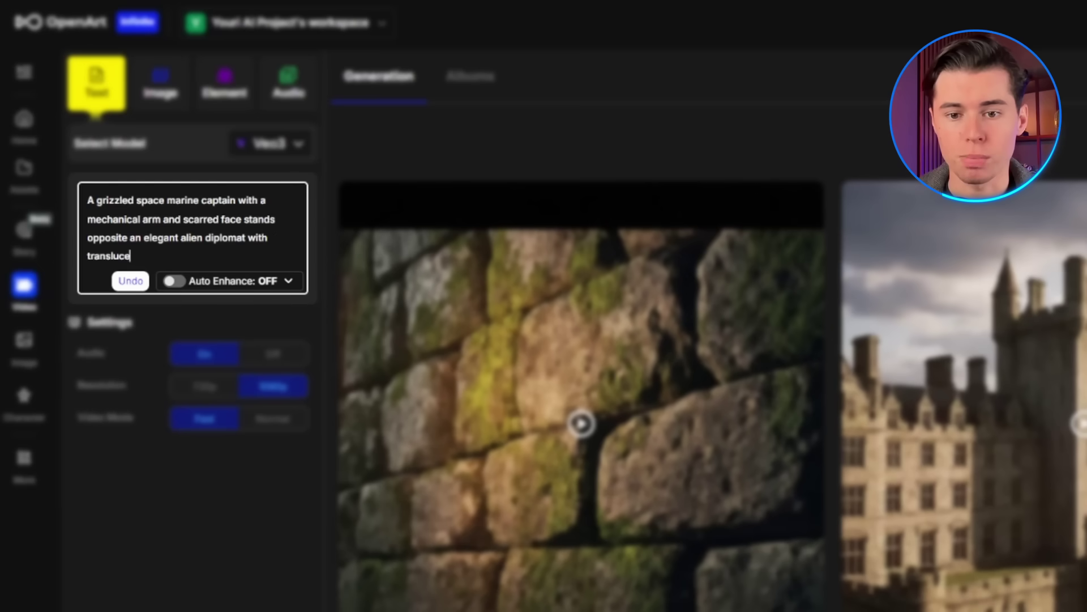
{"action": "type", "text": "nt blue skin and flowing silver rob"}
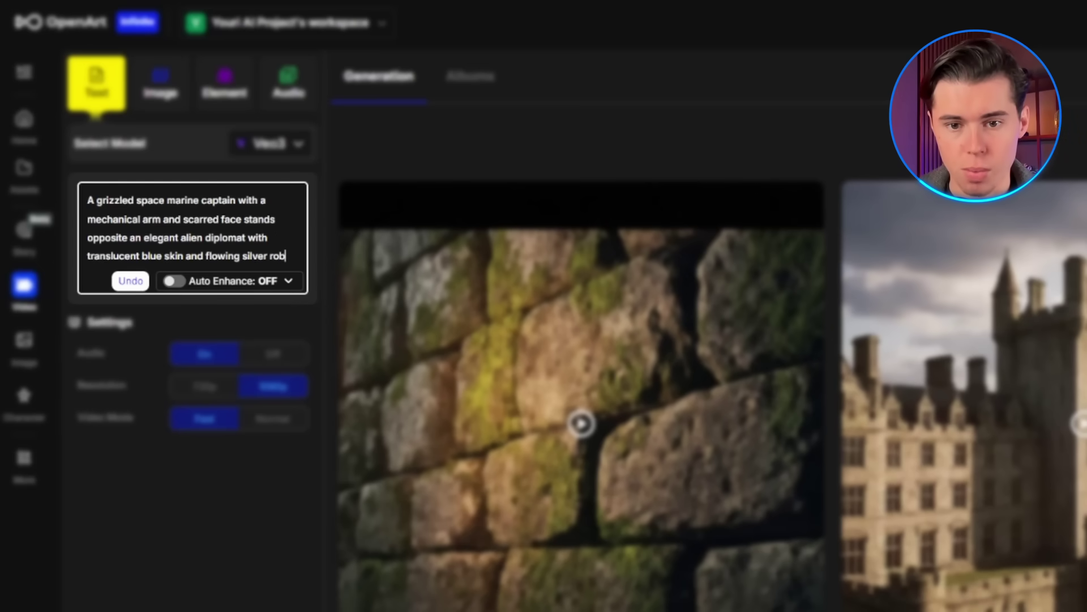
{"action": "type", "text": "es. They're in tense negotiations ab"}
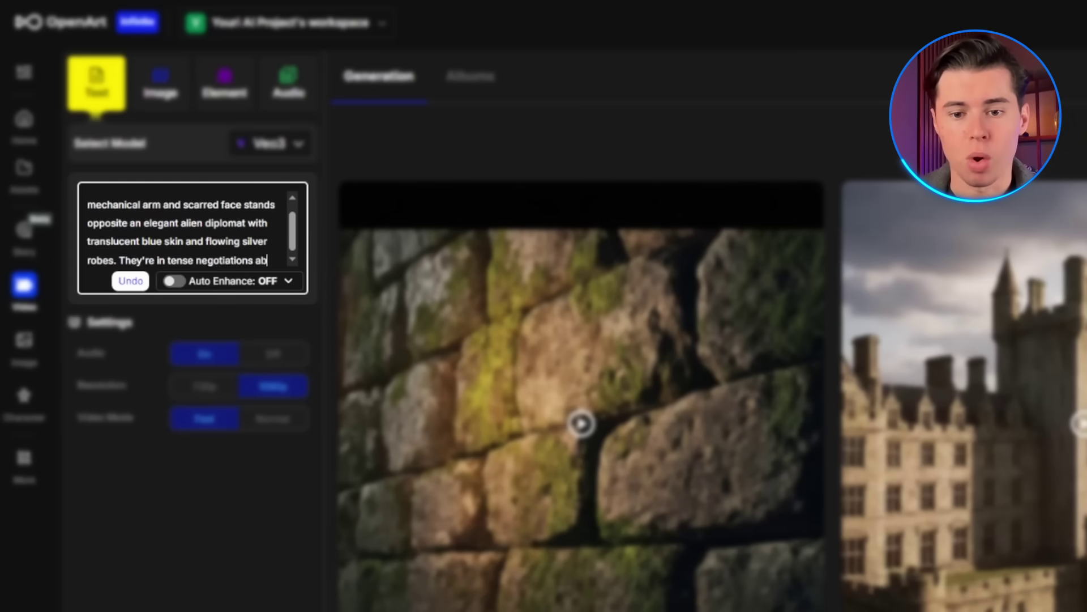
{"action": "type", "text": "oard a sleek starship bridge with h"}
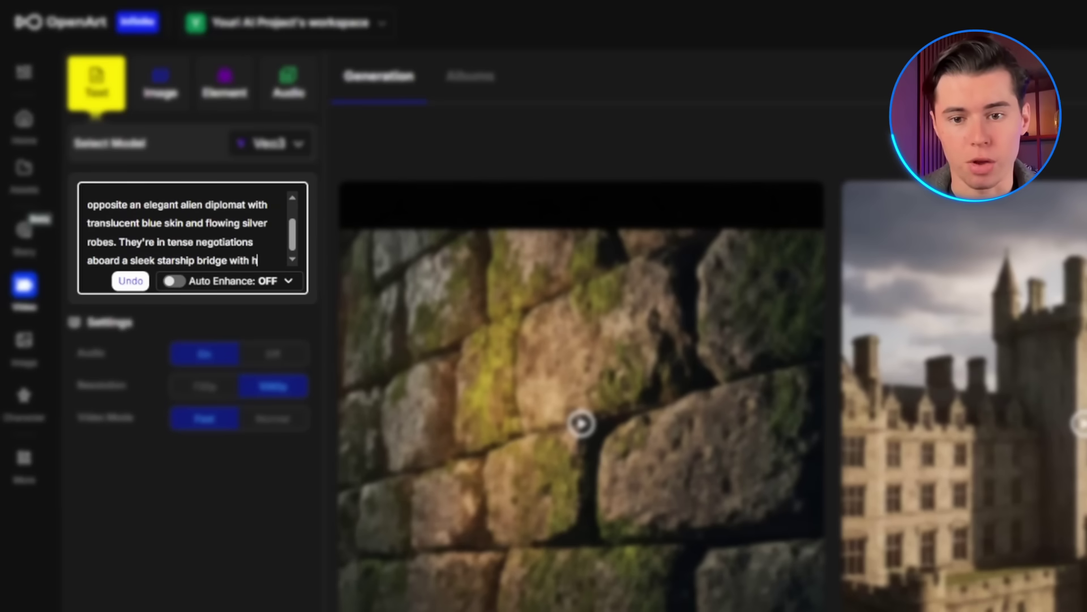
{"action": "type", "text": "olographic star maps floating between them. The marine spea"}
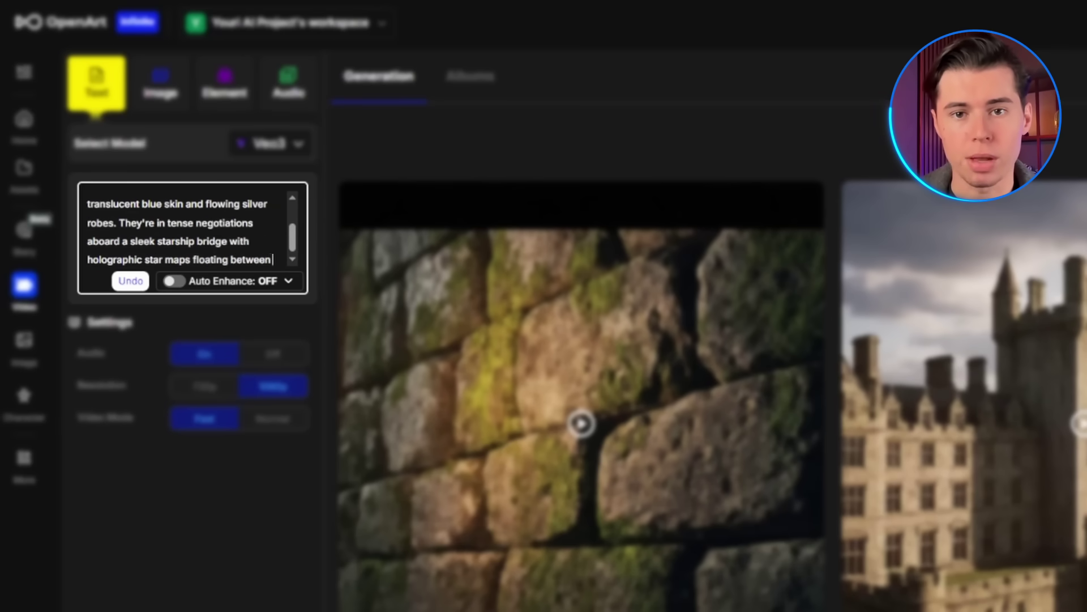
{"action": "type", "text": "ks with authority whil"}
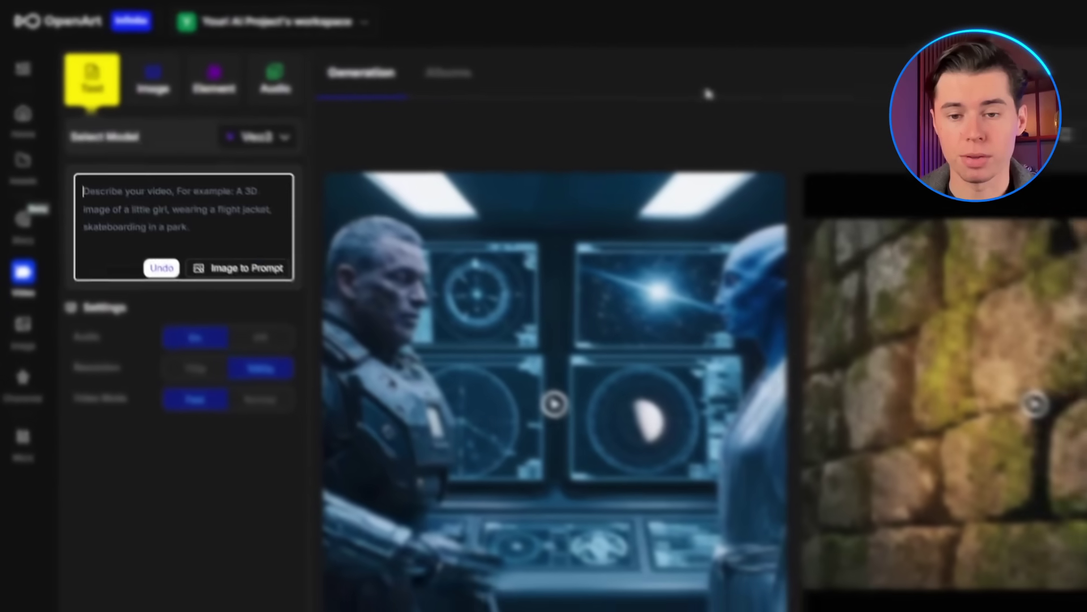
Write the prompt for a silver-haired, amber-eyed sorceress standing atop a mountain
{"action": "type", "text": "A powerful sorceress with long silver hair and glowing amber eyes stands atop a mountain peak during a thunder"}
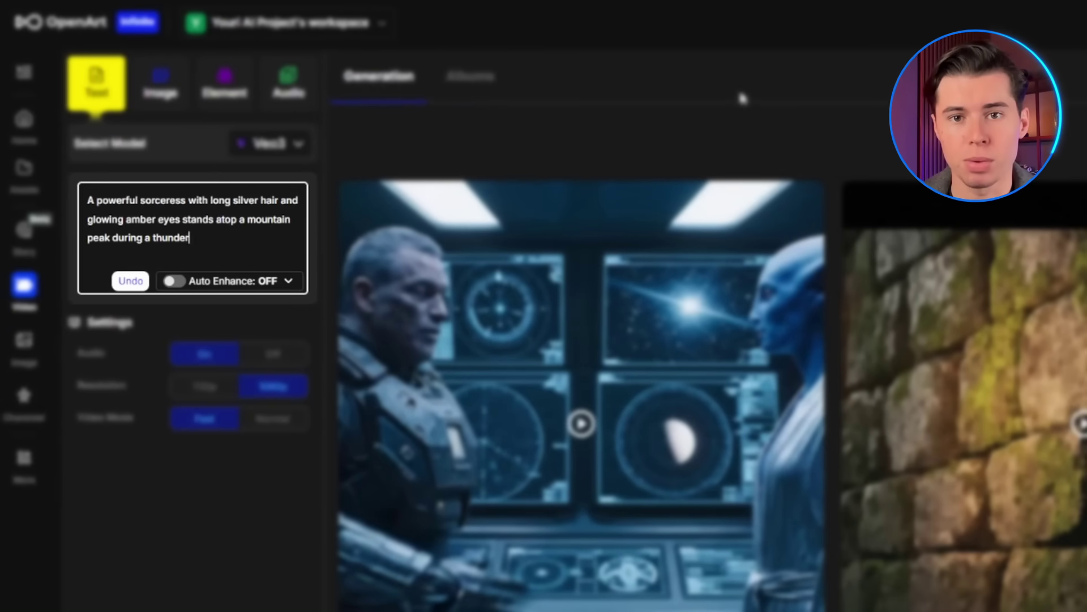
{"action": "type", "text": "storm. She wears flowing dark purp"}
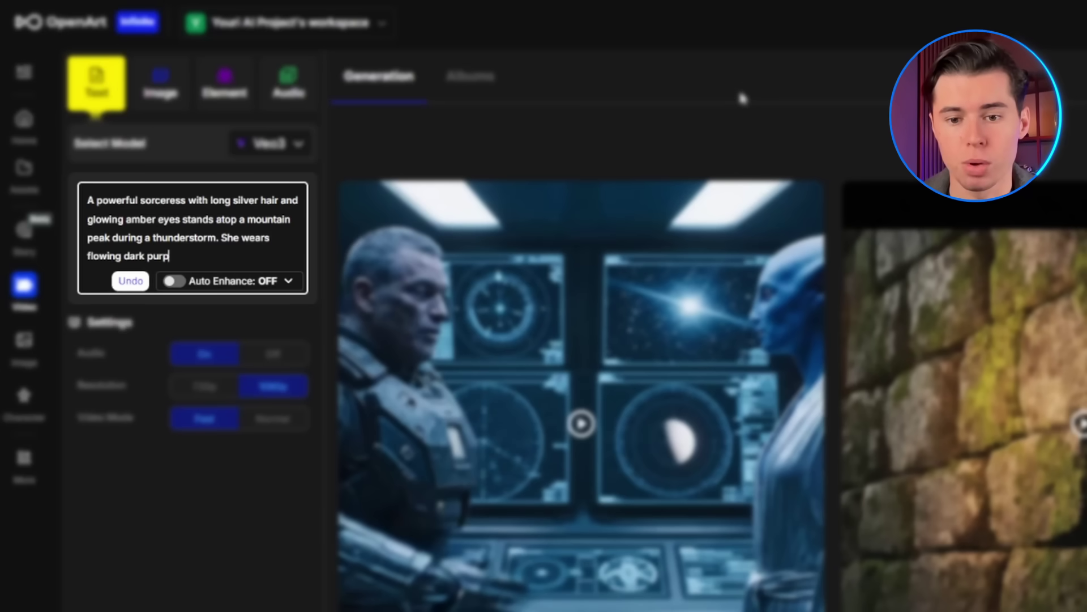
{"action": "type", "text": "le robes with golden runes that pulse"}
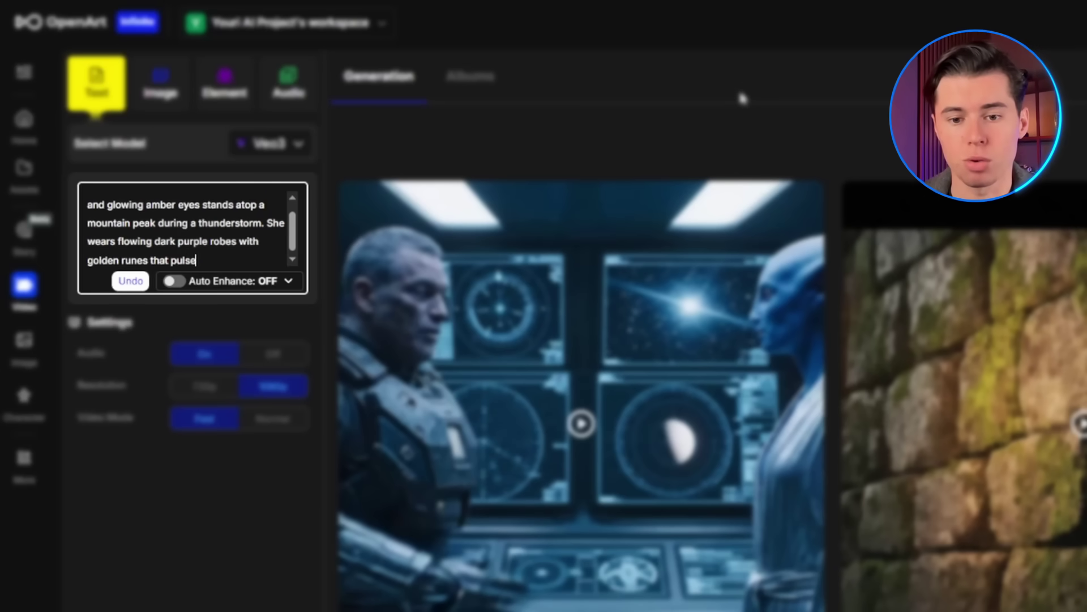
{"action": "type", "text": " with magical energy. Lightning strikes"}
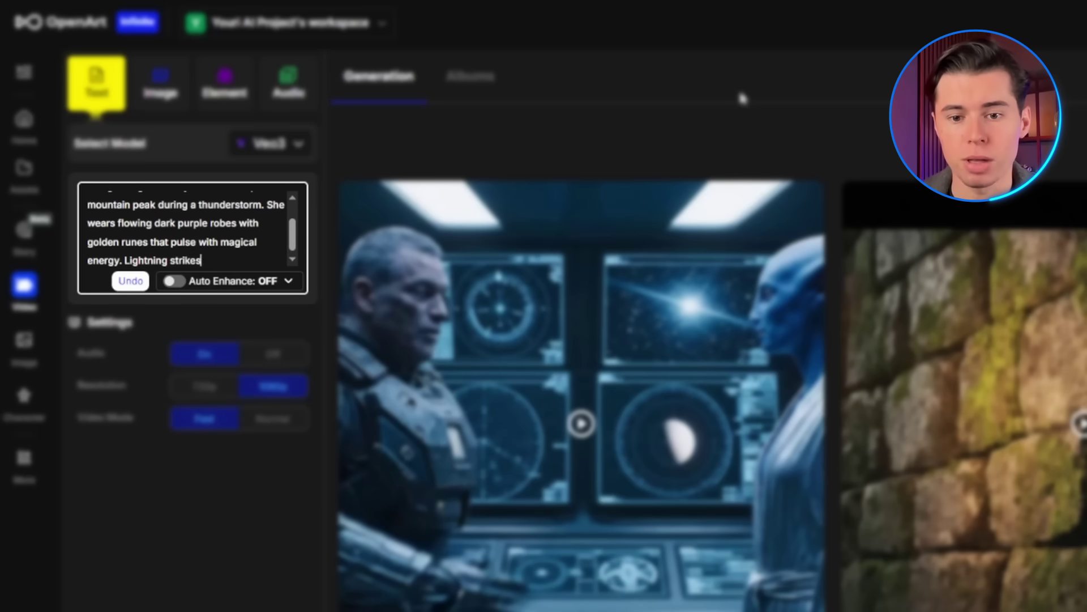
{"action": "type", "text": " around her as she raises her staf"}
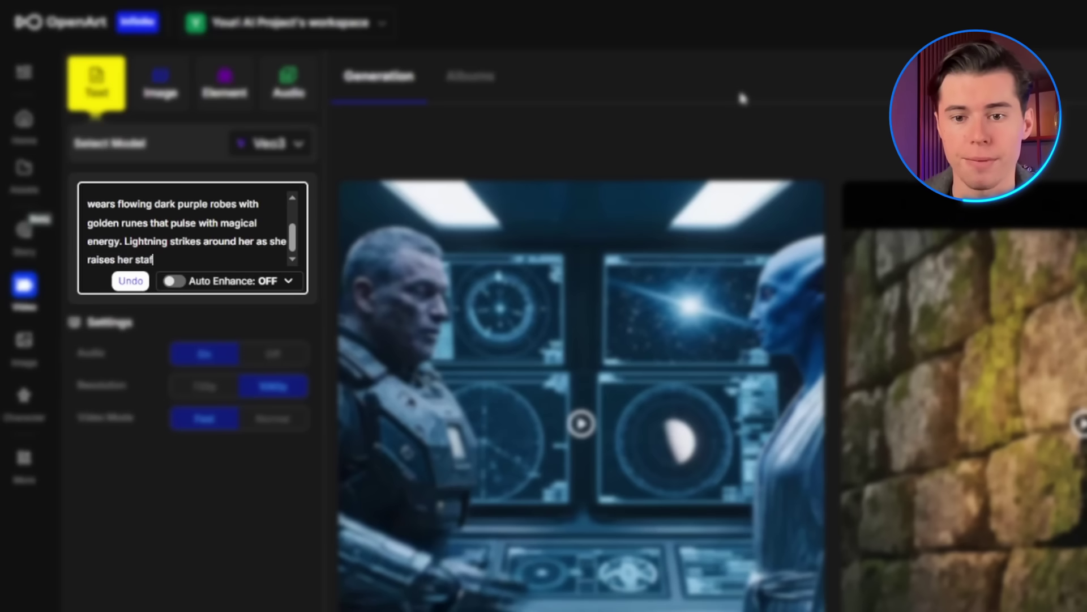
{"action": "type", "text": "f, channeling elemental magic. Ancient ruins are visible in the vall"}
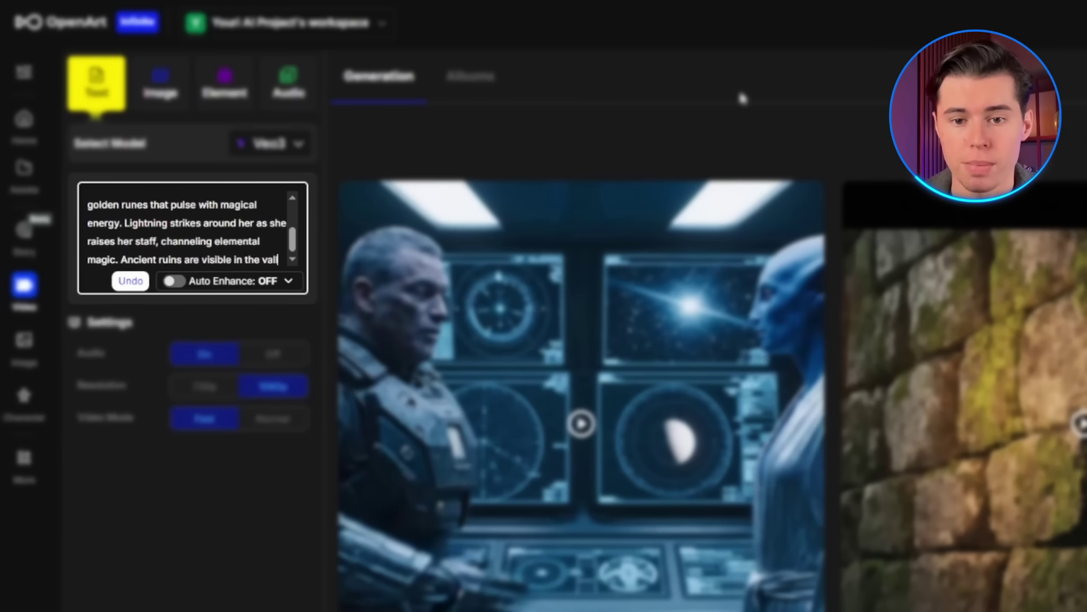
{"action": "type", "text": "ey below. She speaks with confidence and authority. Cinematic film quality, dramatic storm lig"}
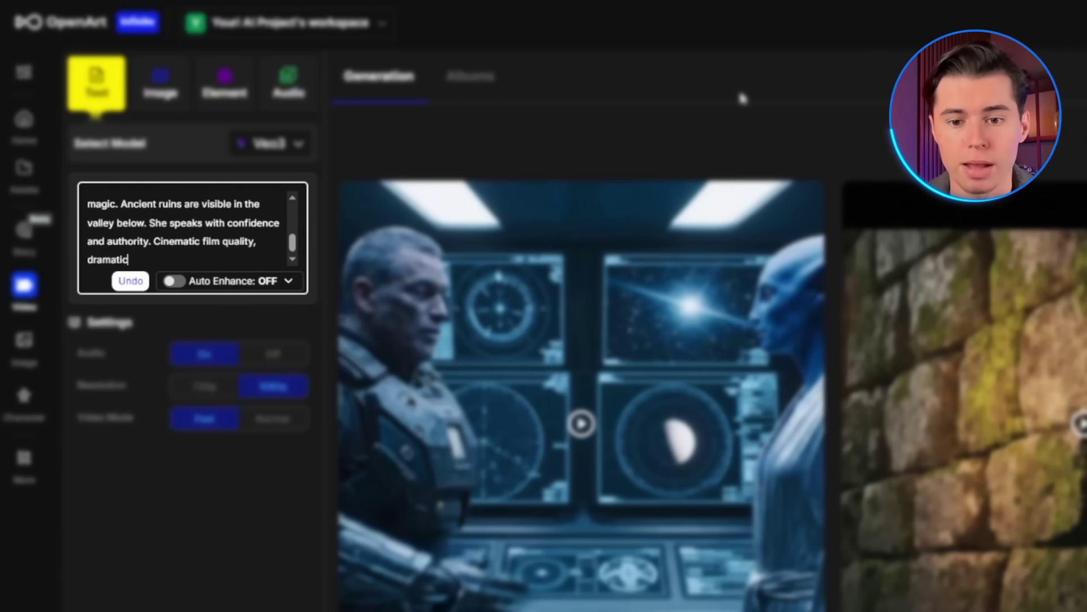